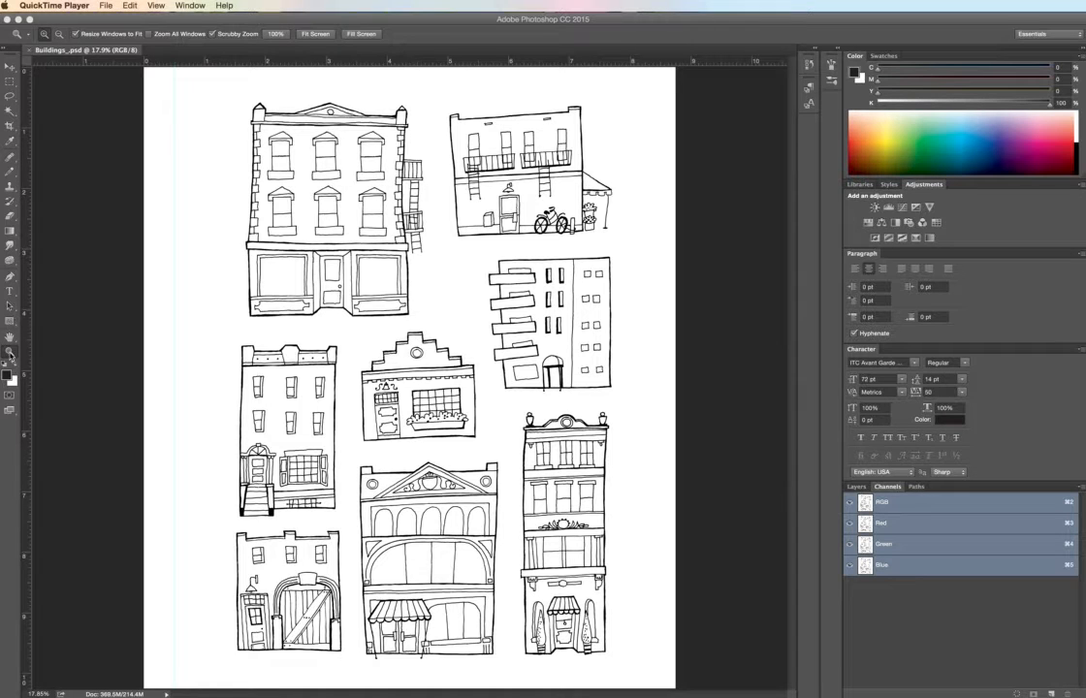
click(9, 356)
click(290, 473)
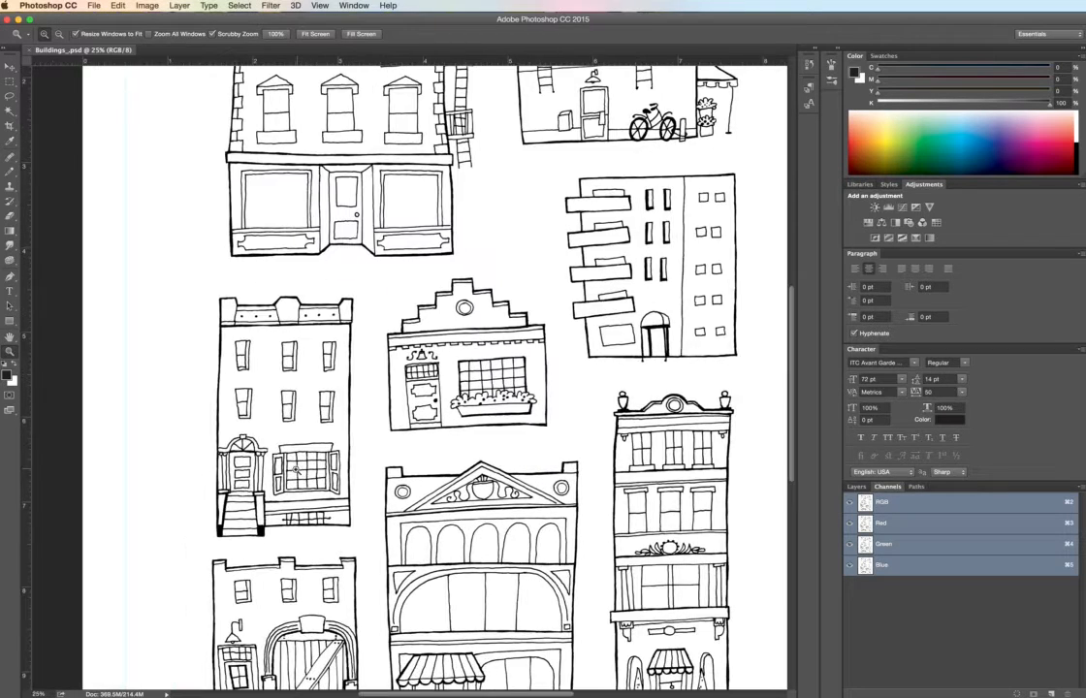
click(292, 480)
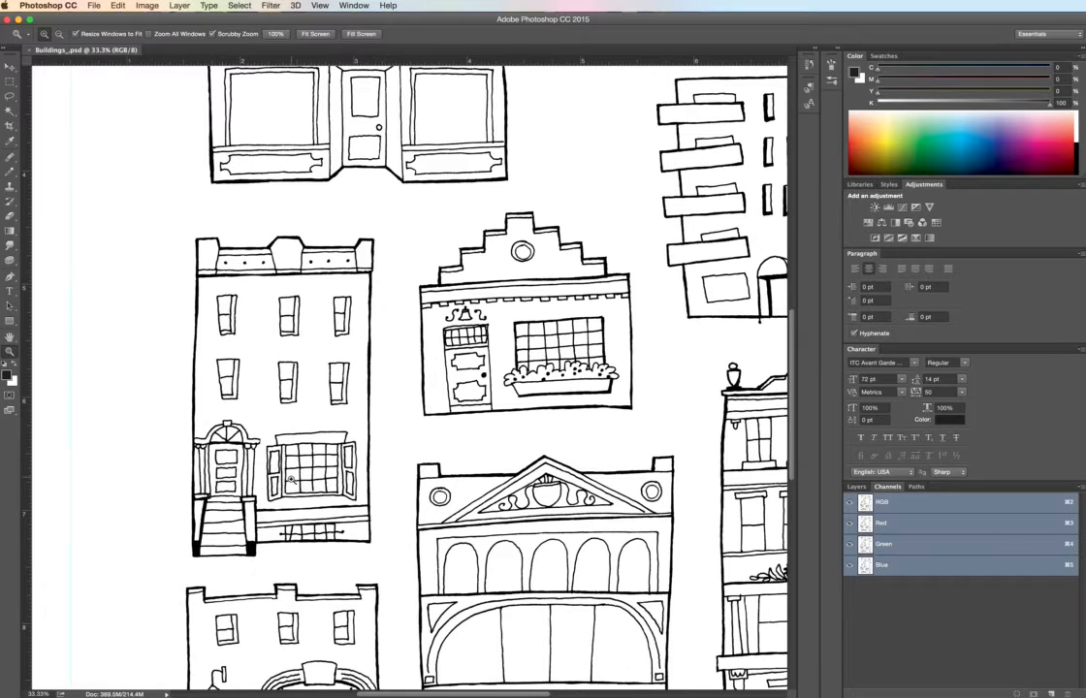
click(294, 481)
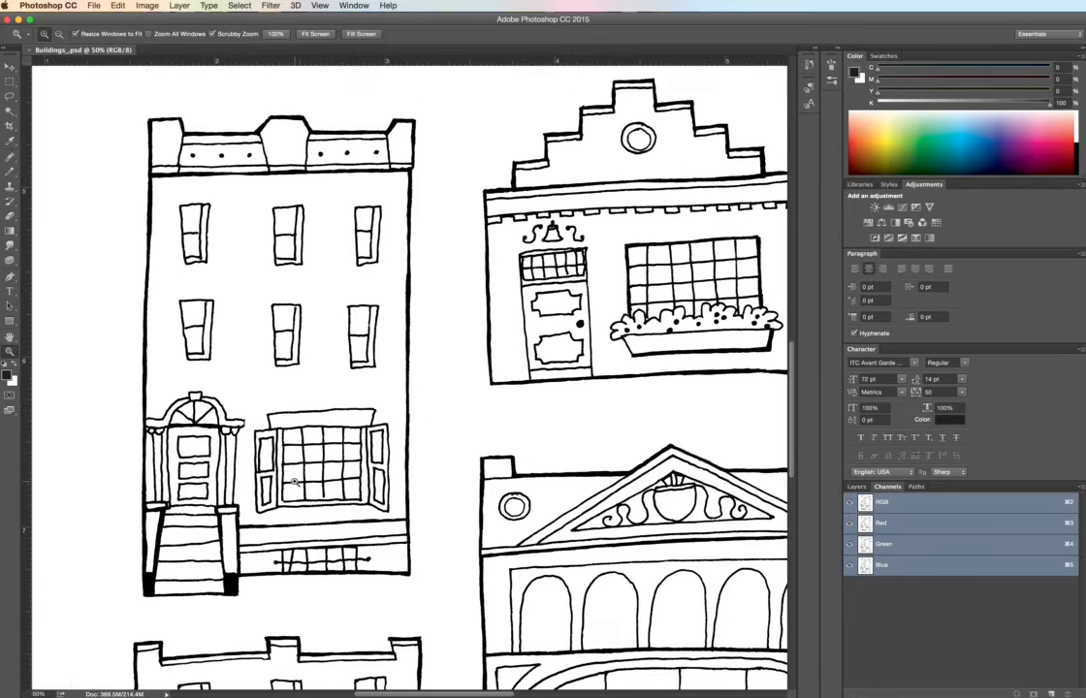
click(148, 6)
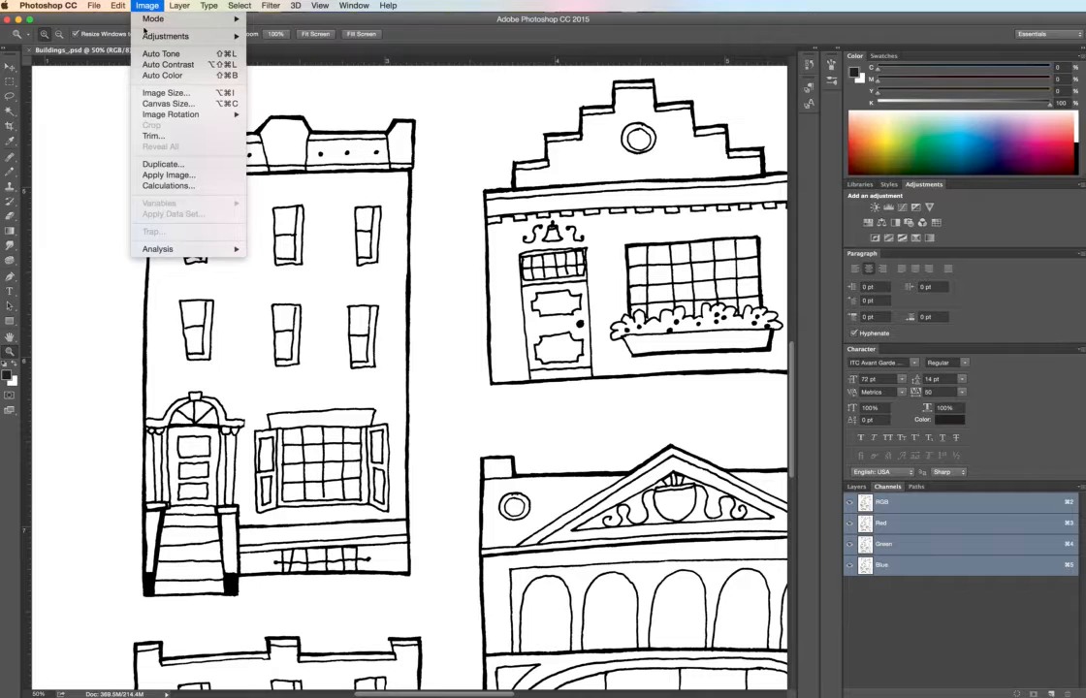
mouse_move(156, 39)
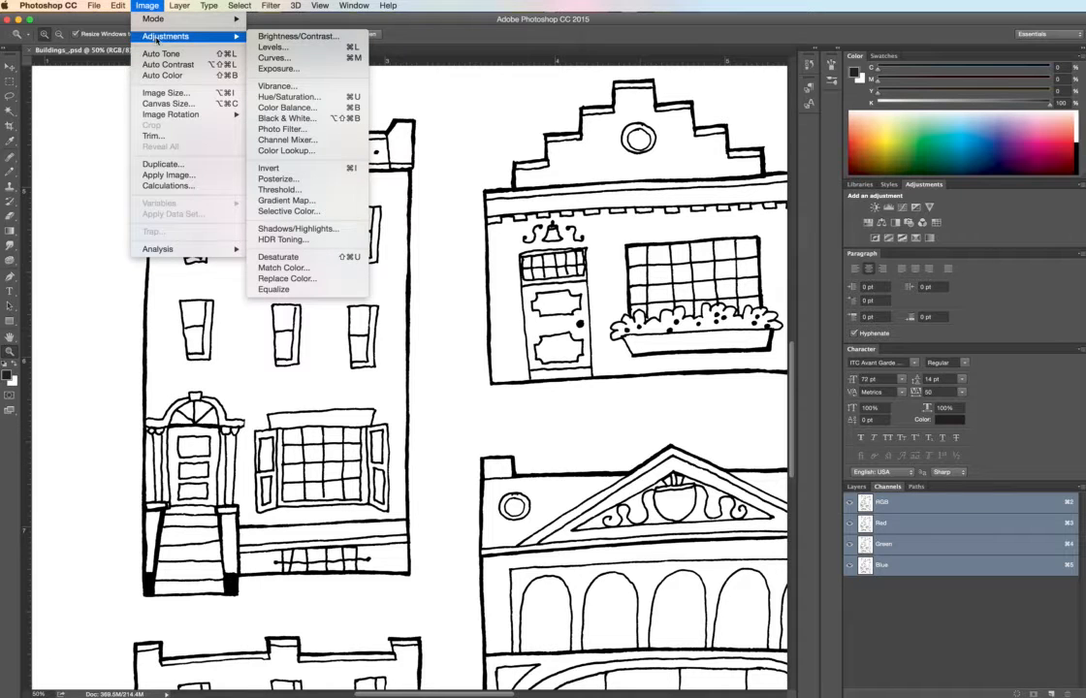
click(269, 59)
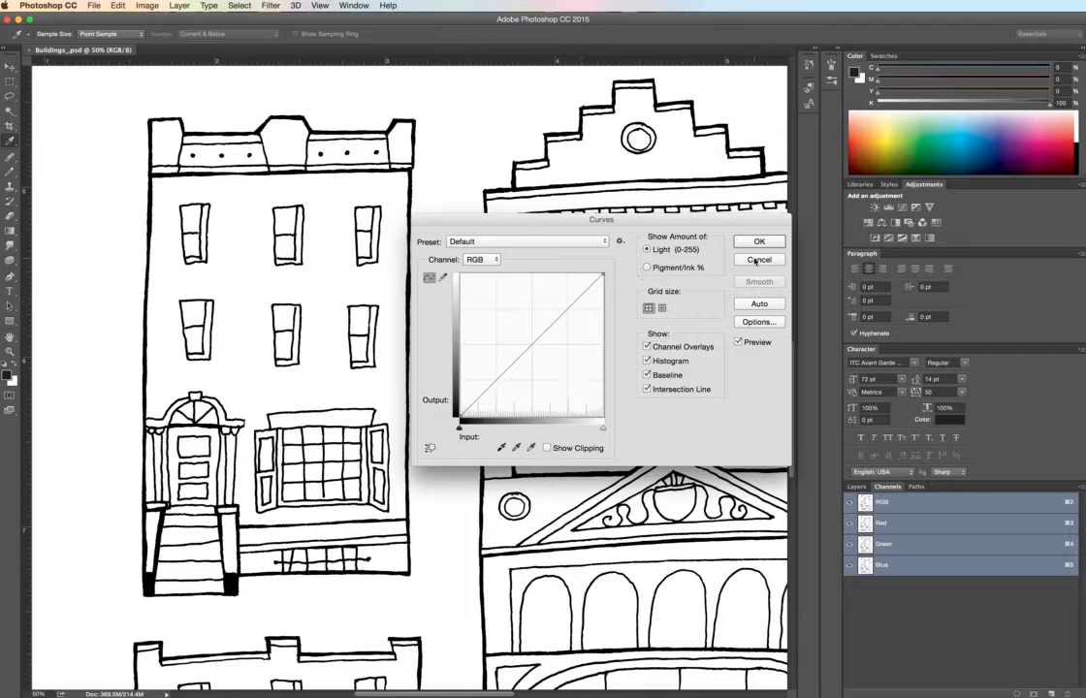
click(758, 260)
key(z)
- Apply a Levels adjustment to the building drawings with the default input and output values
click(145, 7)
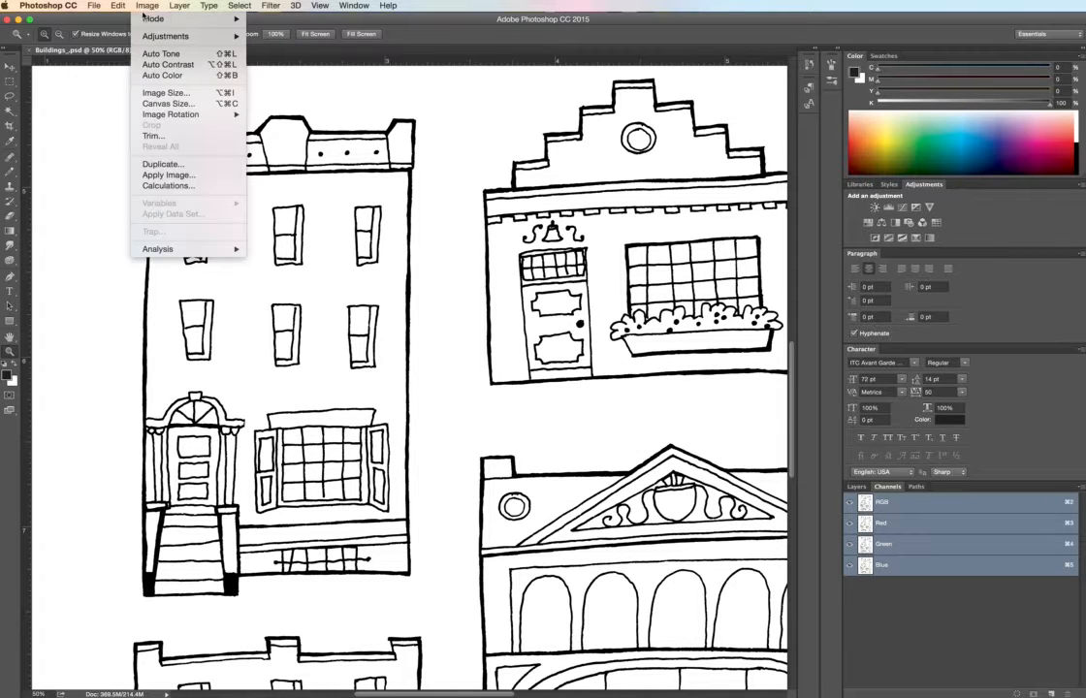
mouse_move(140, 37)
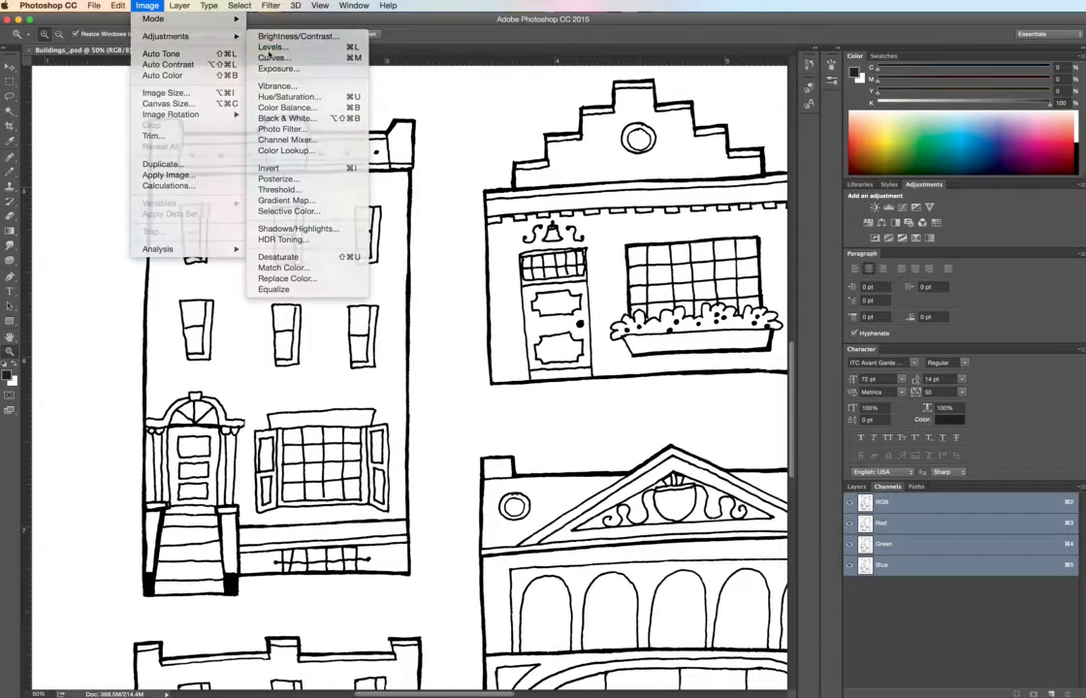
click(272, 48)
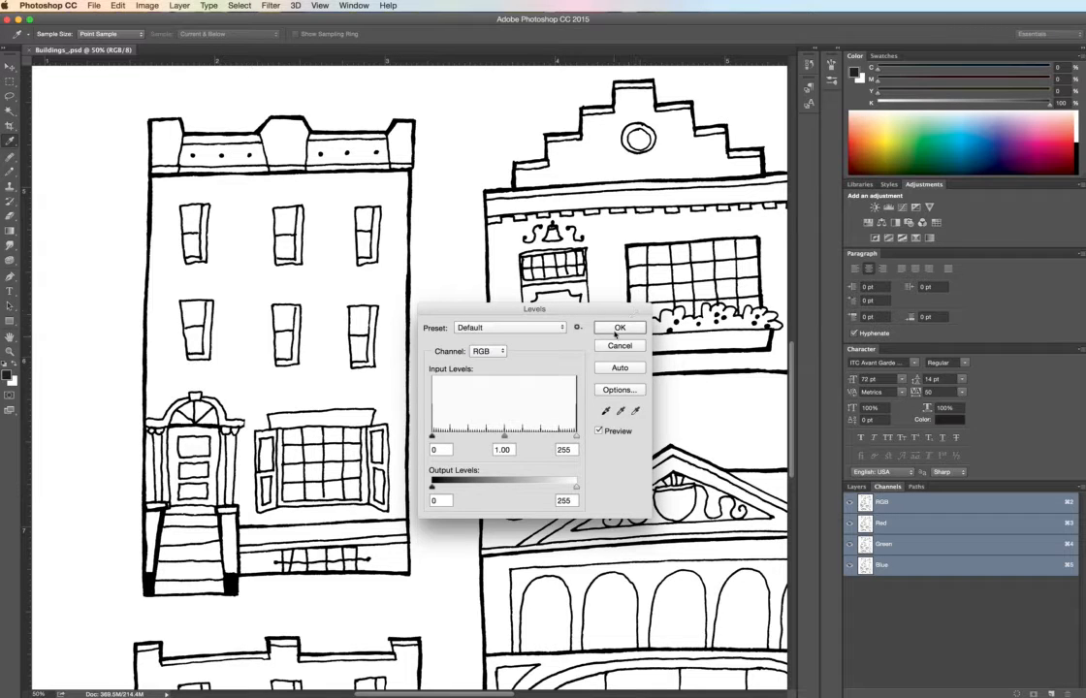
click(617, 327)
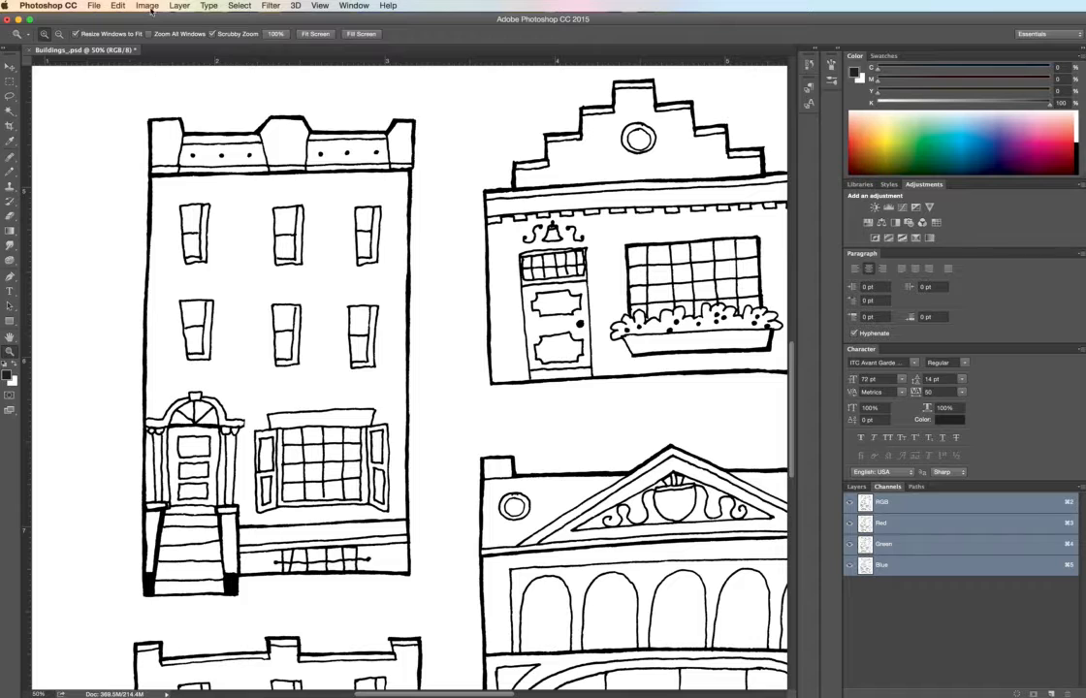
click(146, 5)
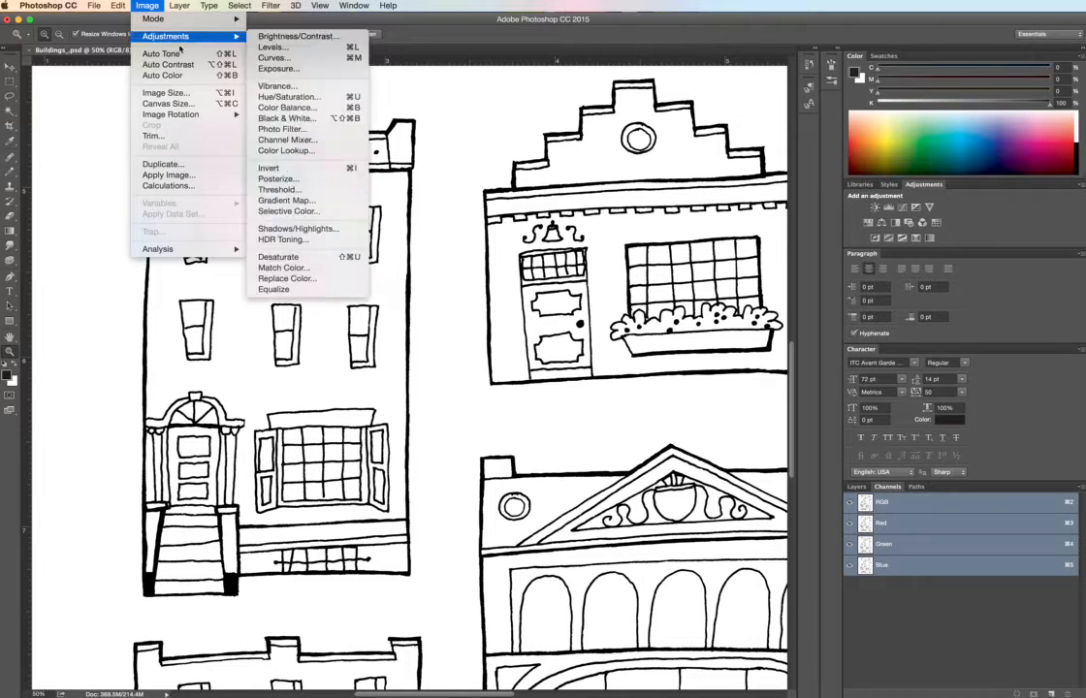
mouse_move(185, 36)
click(116, 210)
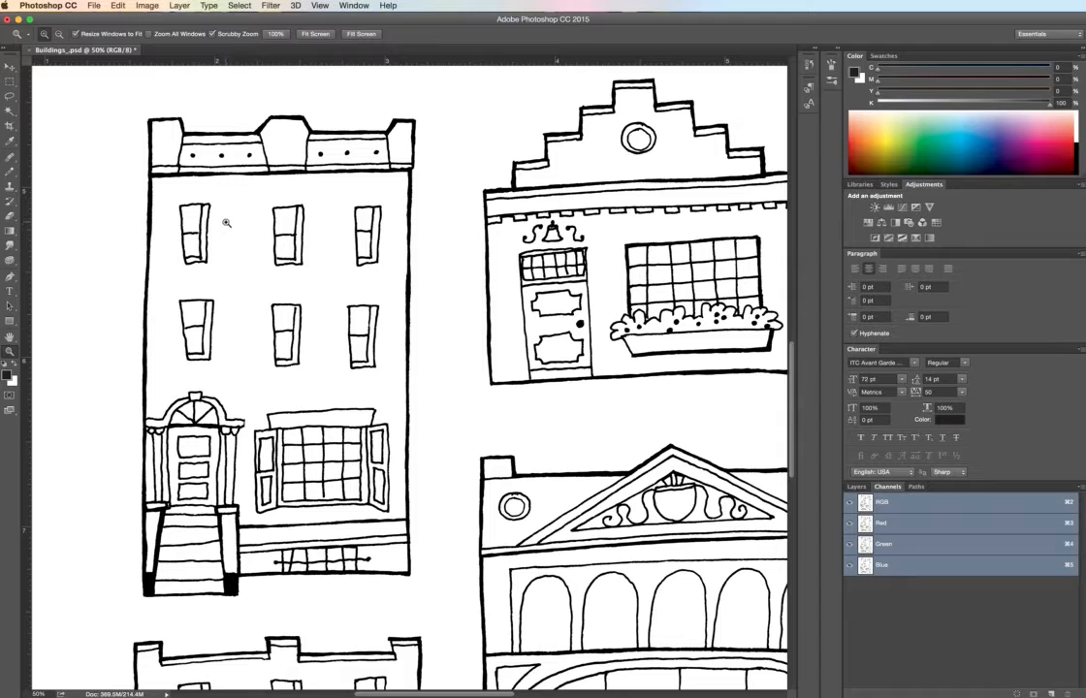
- Unlock the Background layer and convert the image's color mode to CMYK
click(858, 487)
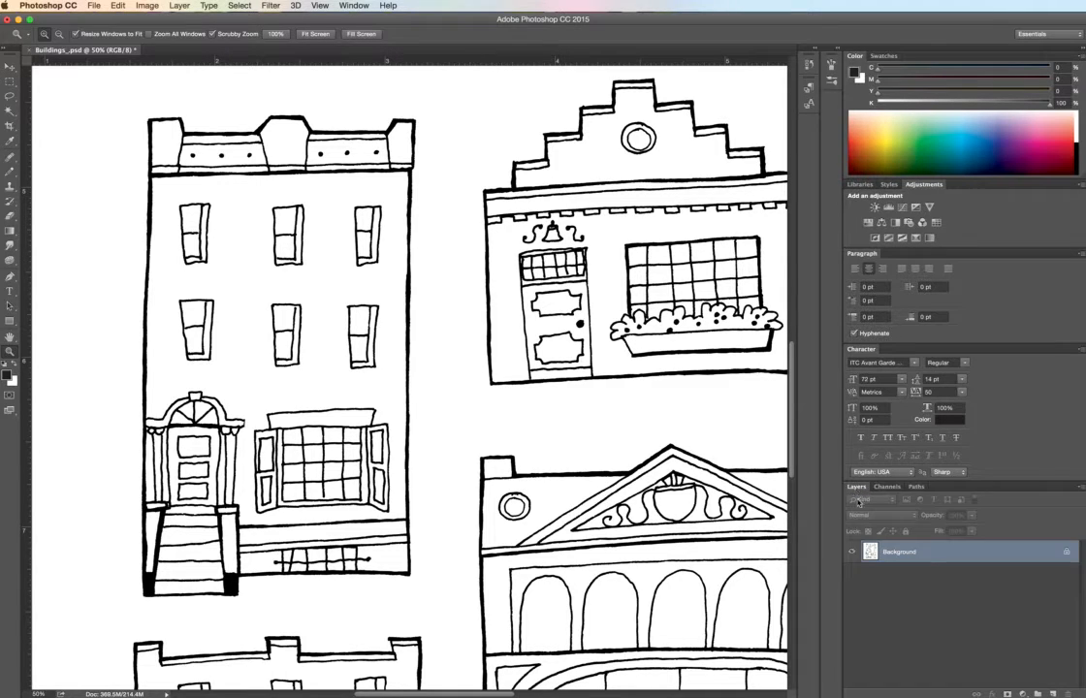
click(1067, 551)
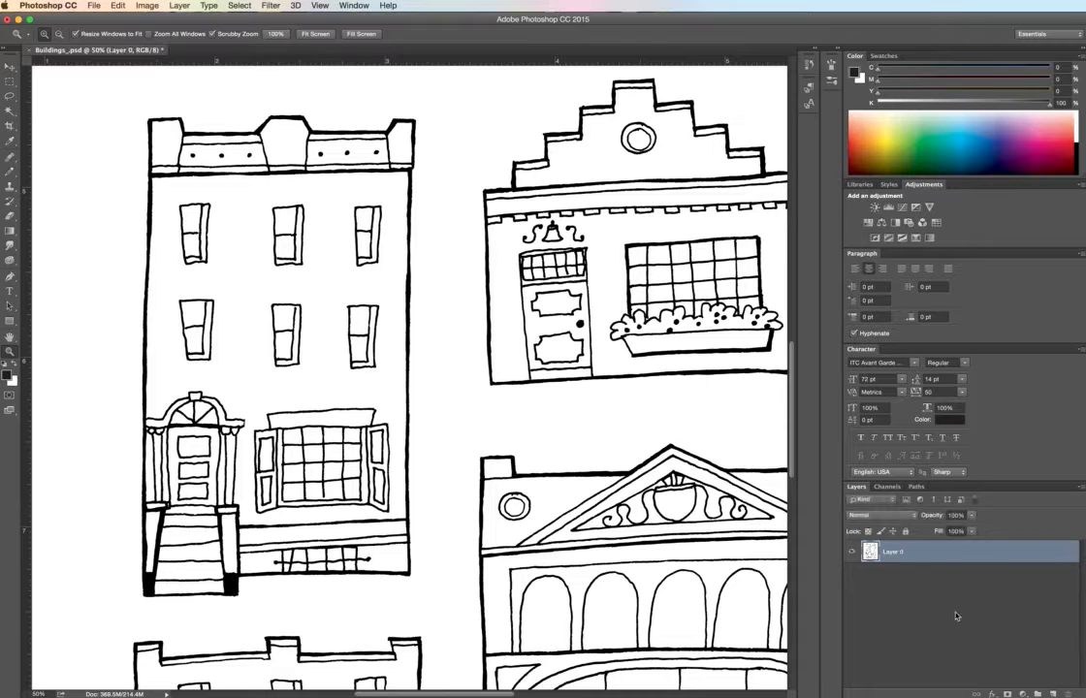
click(885, 487)
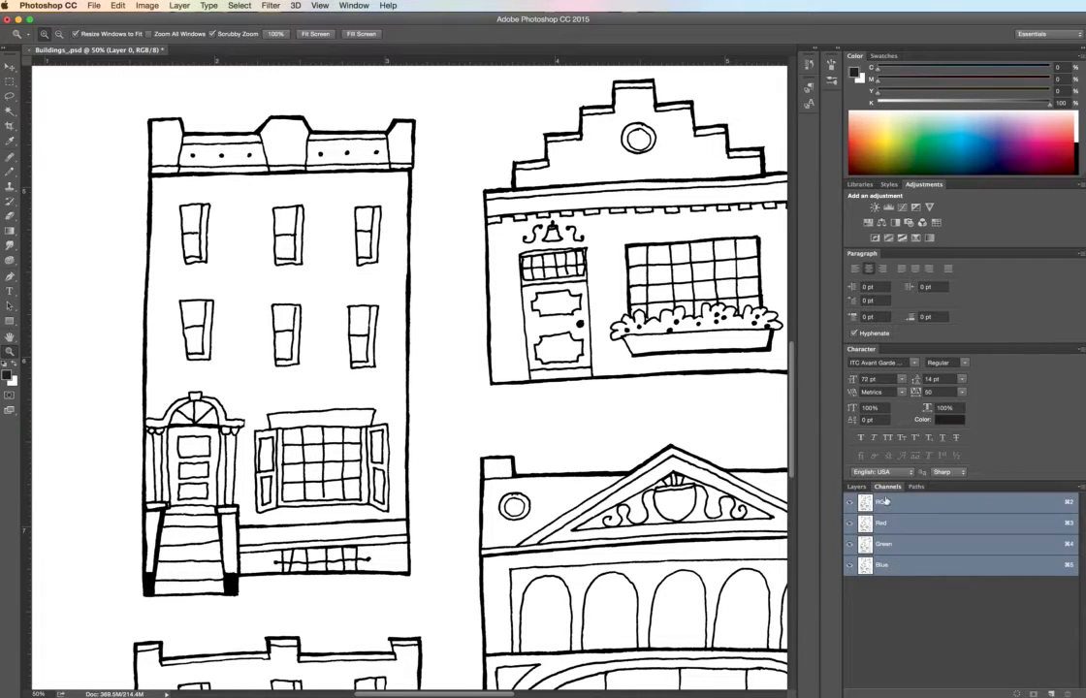
click(147, 6)
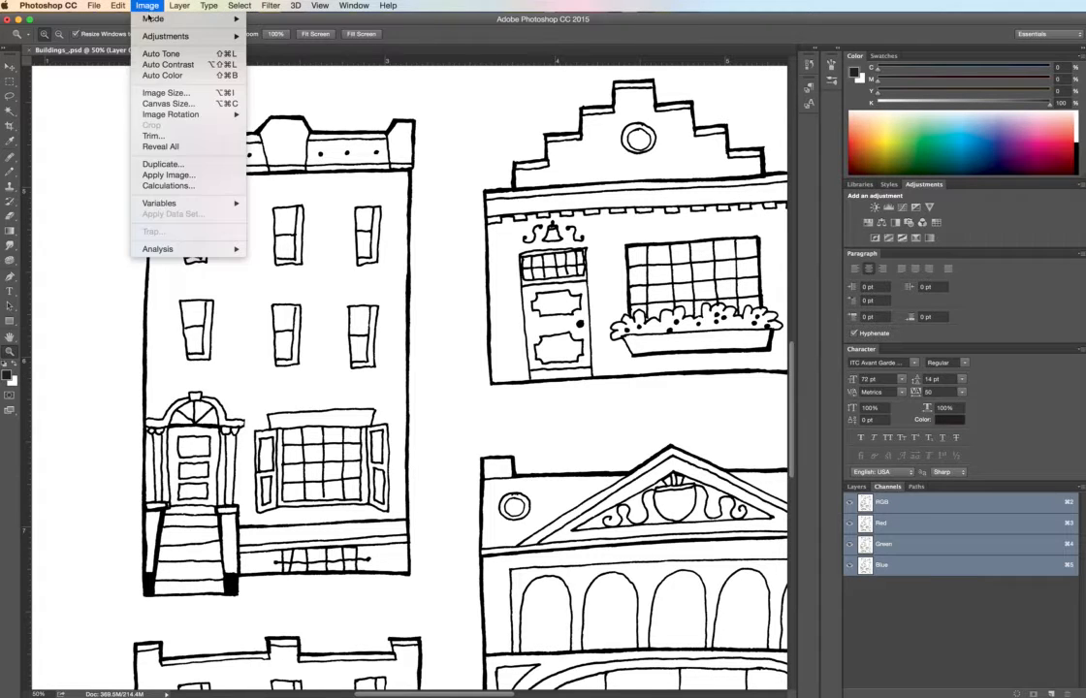
mouse_move(229, 19)
click(269, 76)
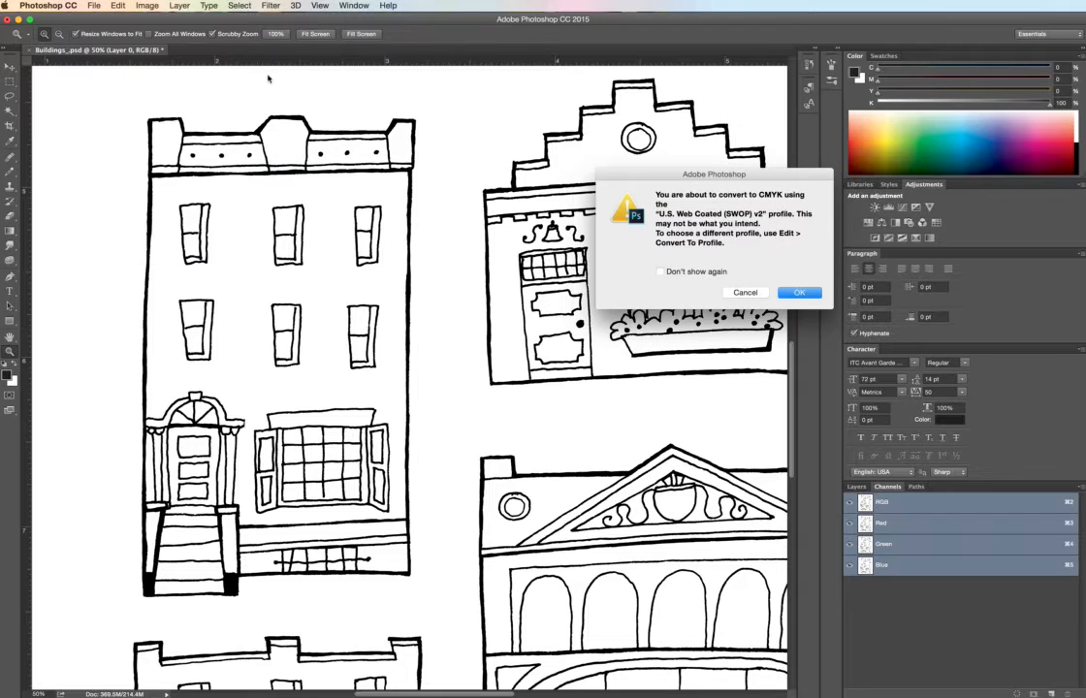
click(801, 293)
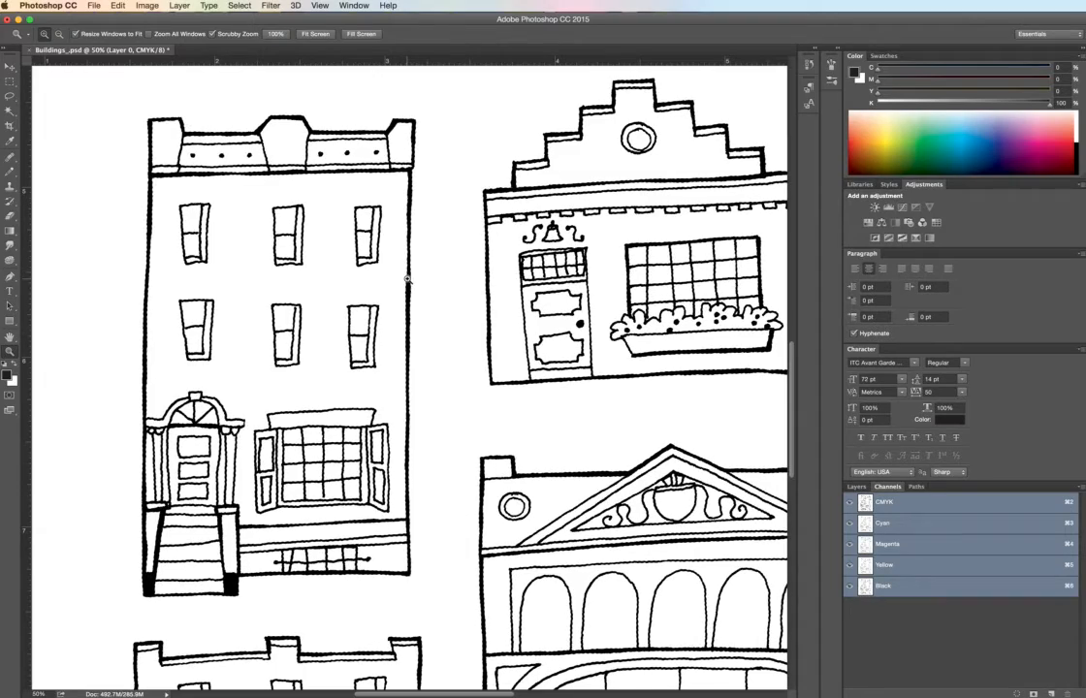
- Invert the selection to cover only the black linework and copy it, leaving nothing selected
key(super+plus)
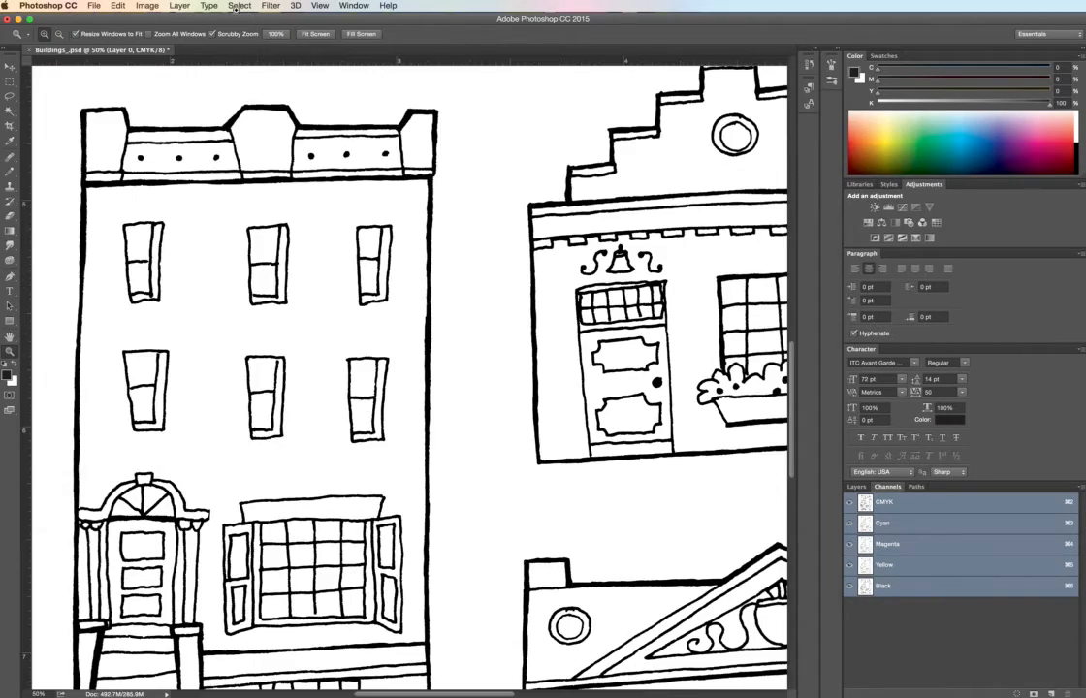
click(239, 7)
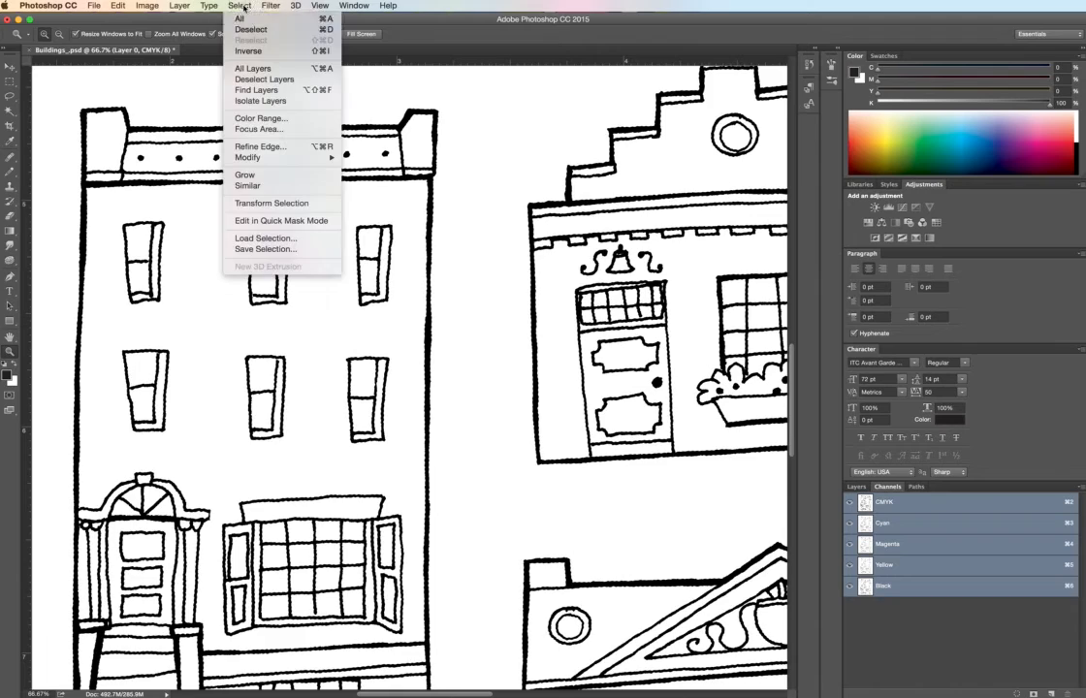
click(256, 53)
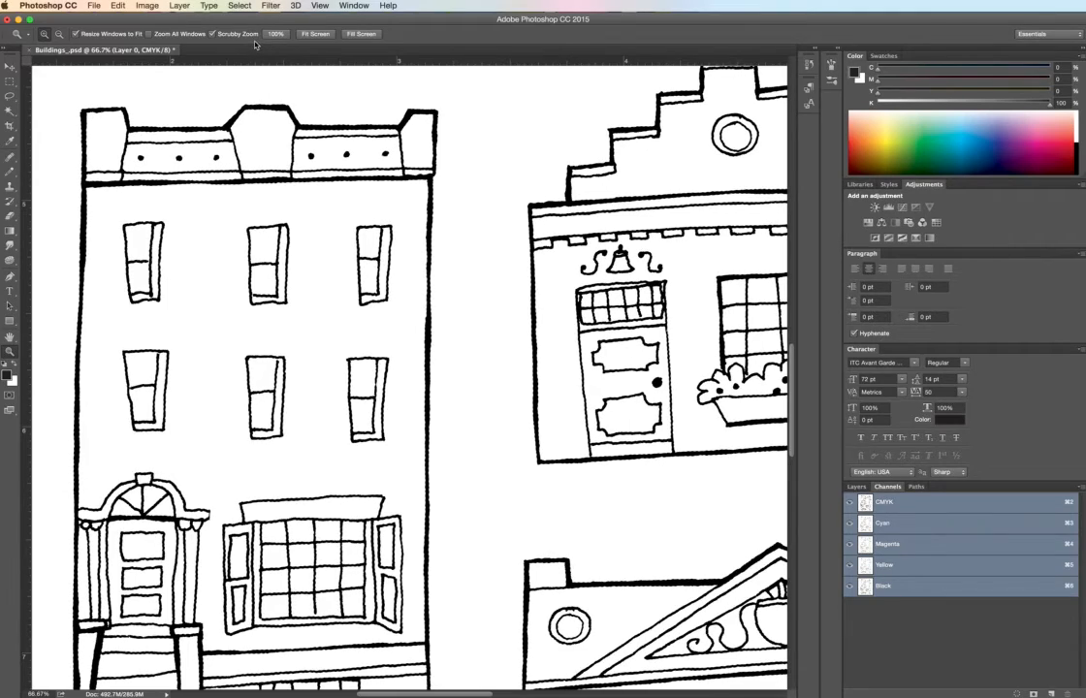
key(super+x)
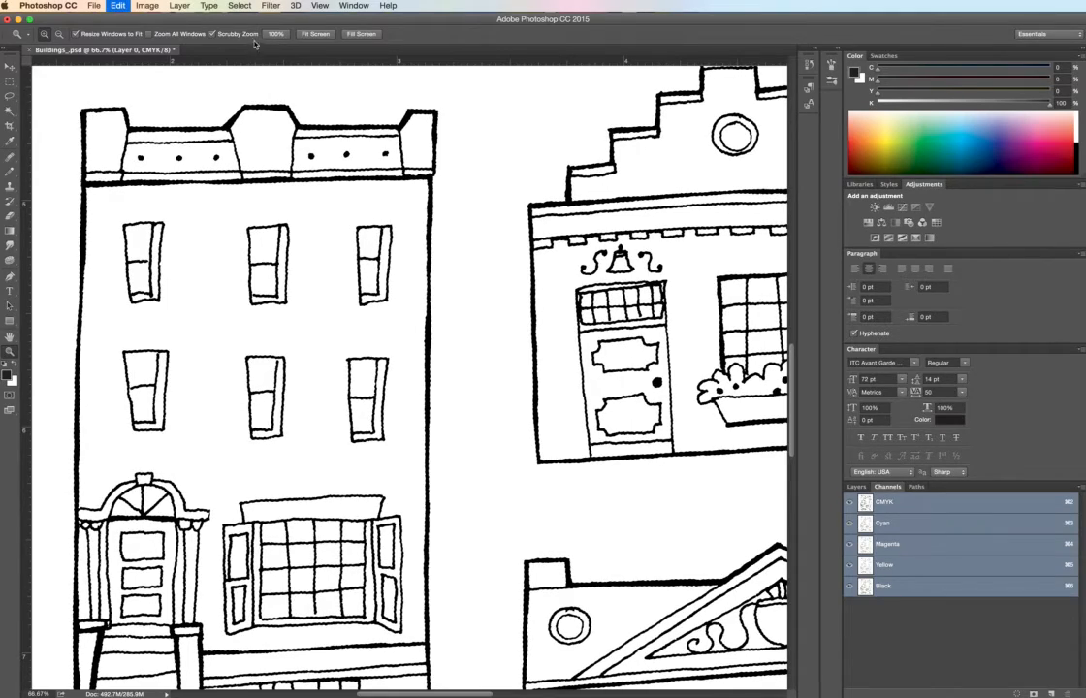
click(237, 6)
click(251, 30)
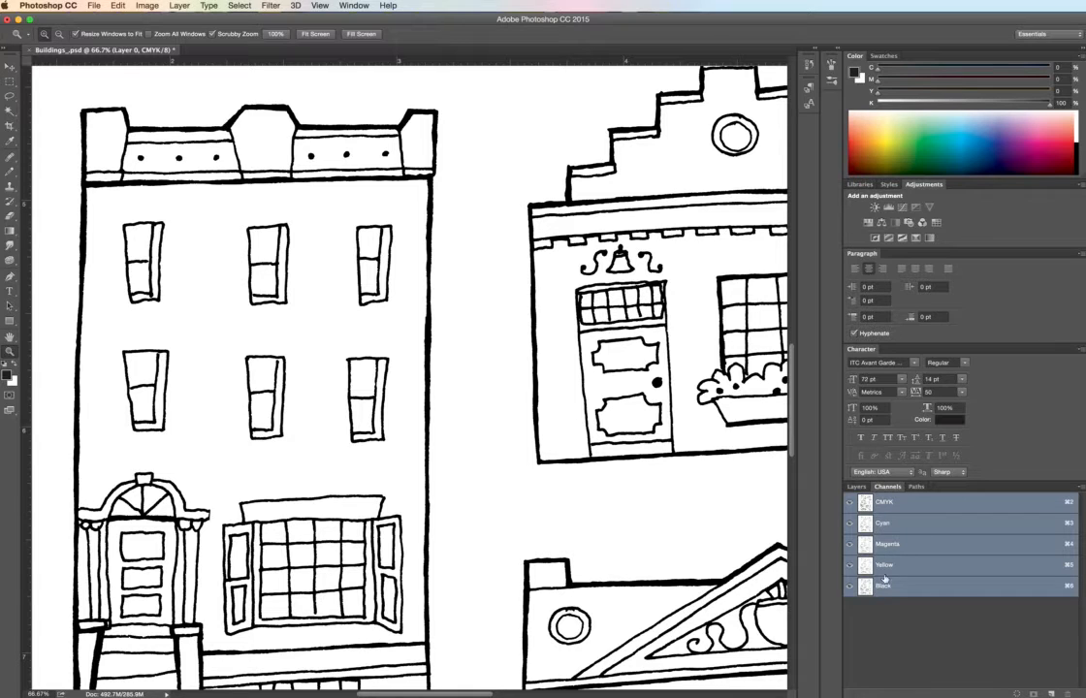
- Erase the entire contents of the Cyan, Magenta and Yellow channels, one channel at a time
click(883, 526)
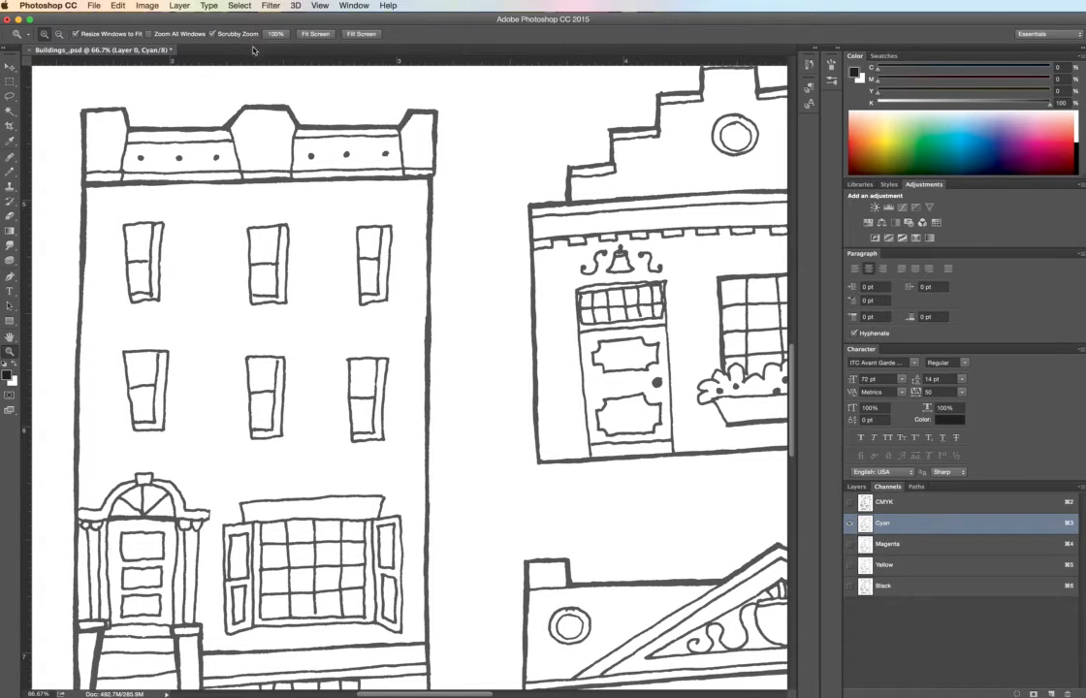
key(Delete)
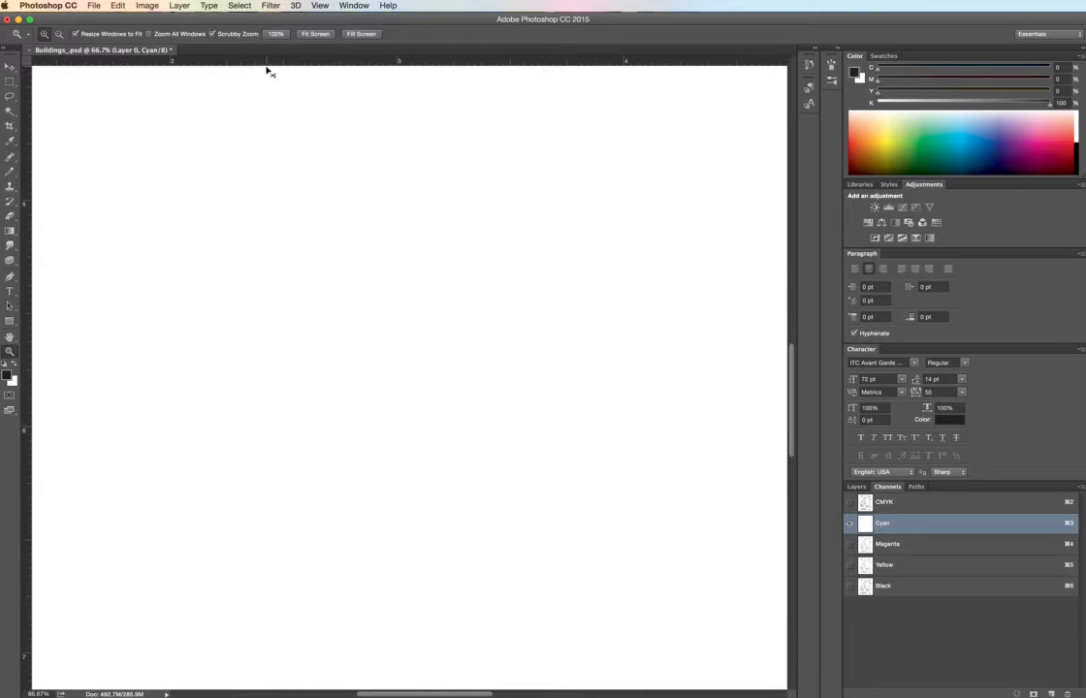
key(super+0)
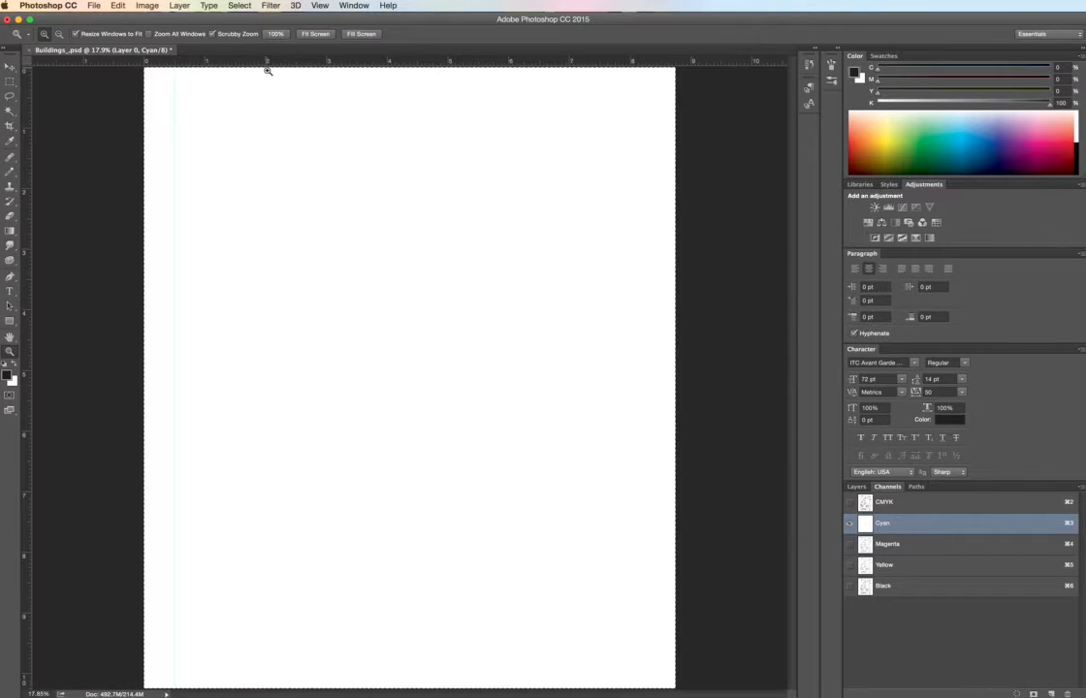
click(890, 544)
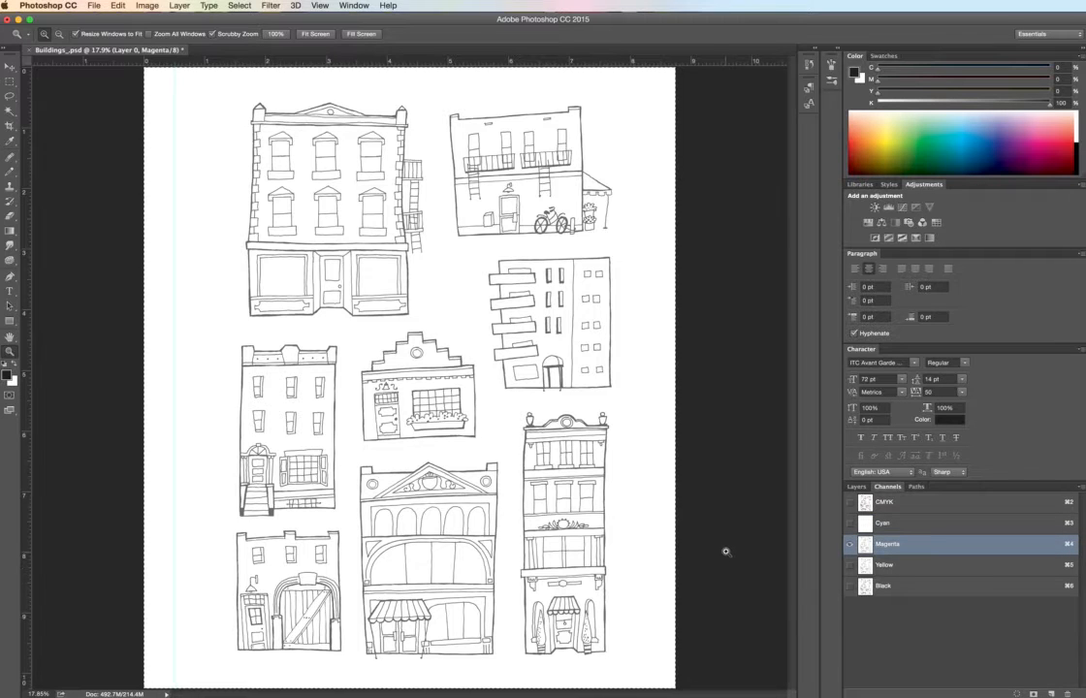
key(super+a)
key(Delete)
key(super+5)
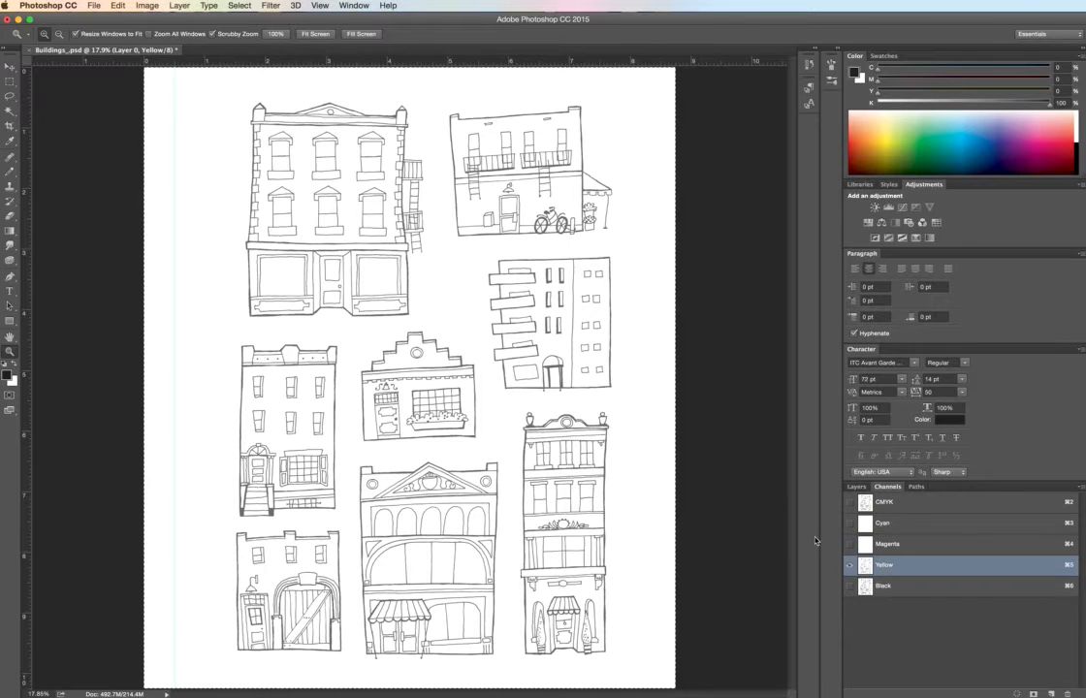
key(super+a)
key(Delete)
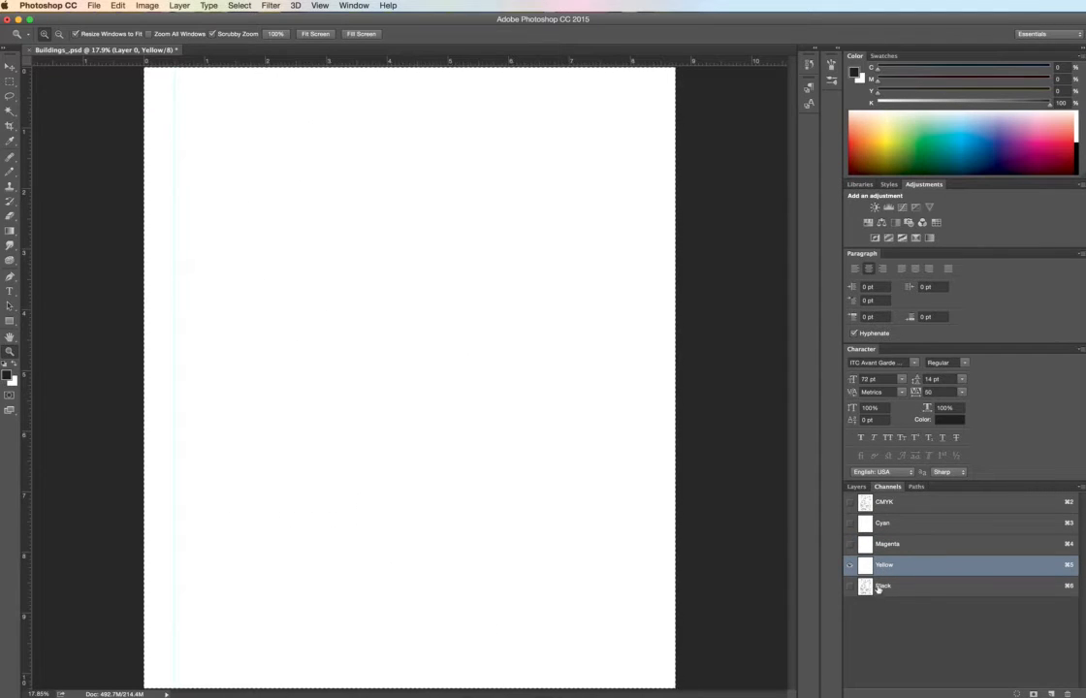
- Replace the Black channel's contents with the copied linework, deselect it, and show all the CMYK channels
click(883, 586)
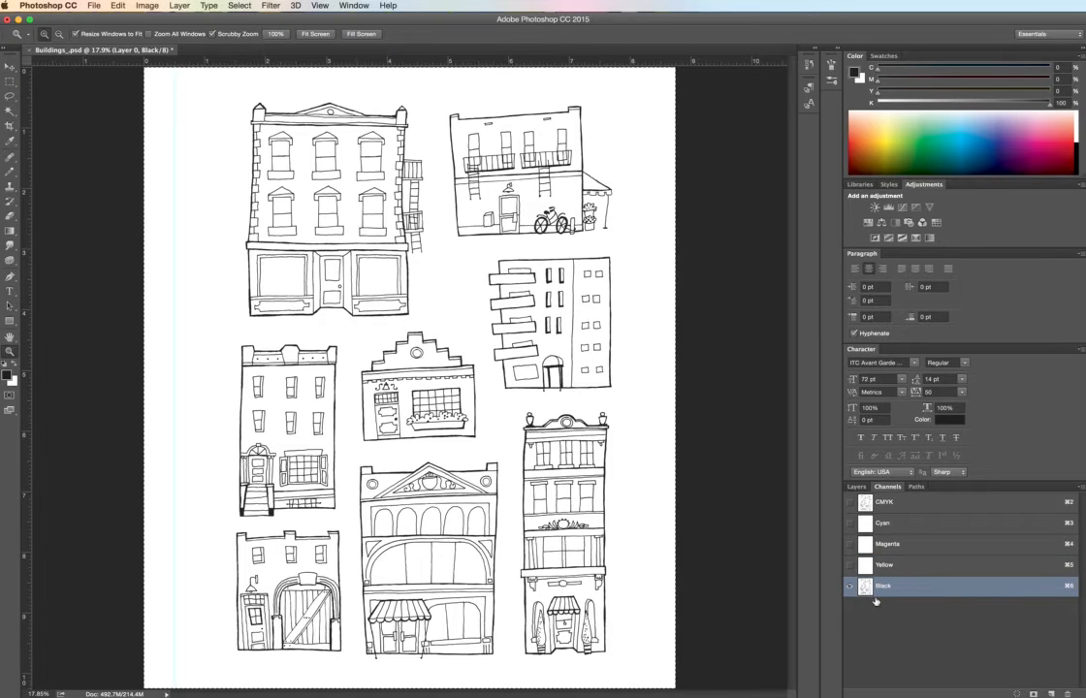
key(Delete)
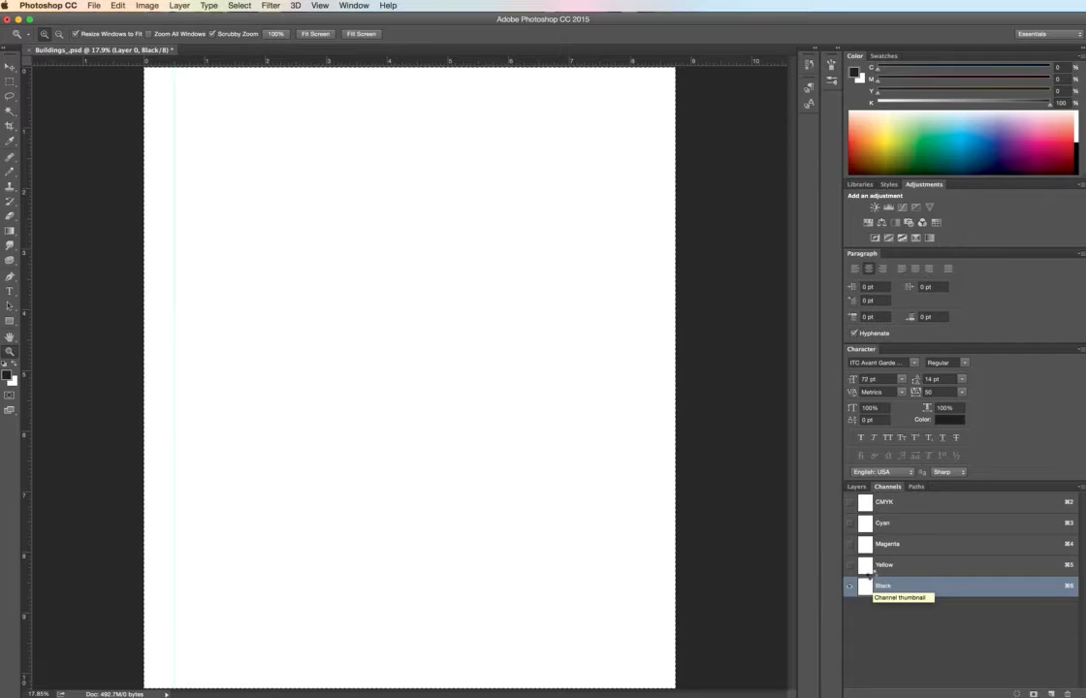
key(super+v)
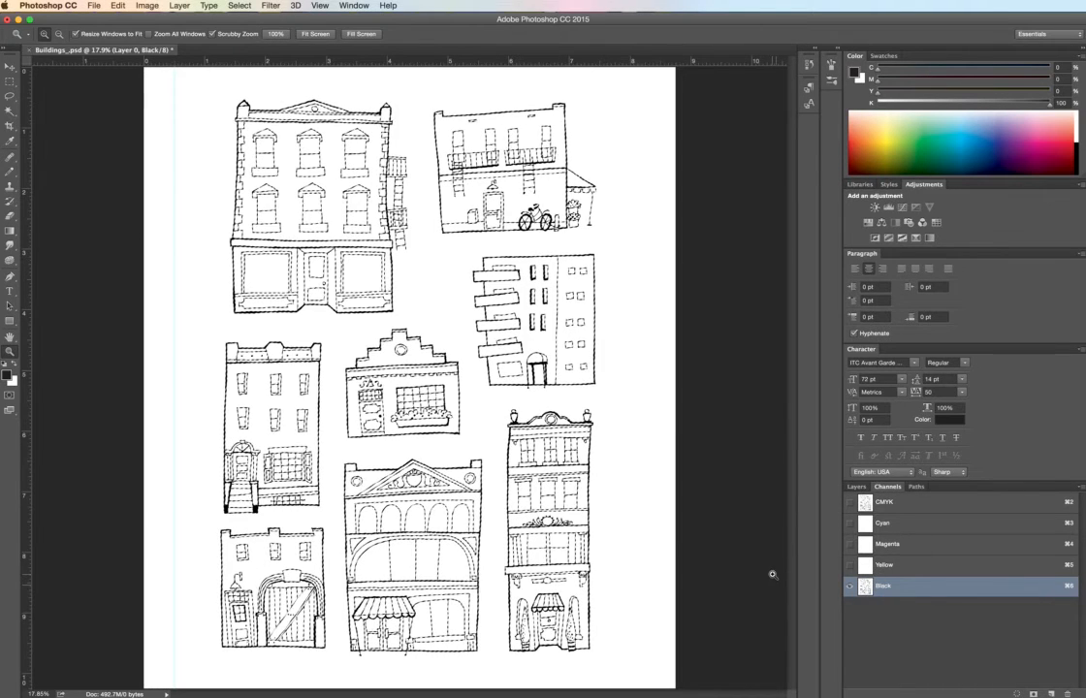
click(239, 5)
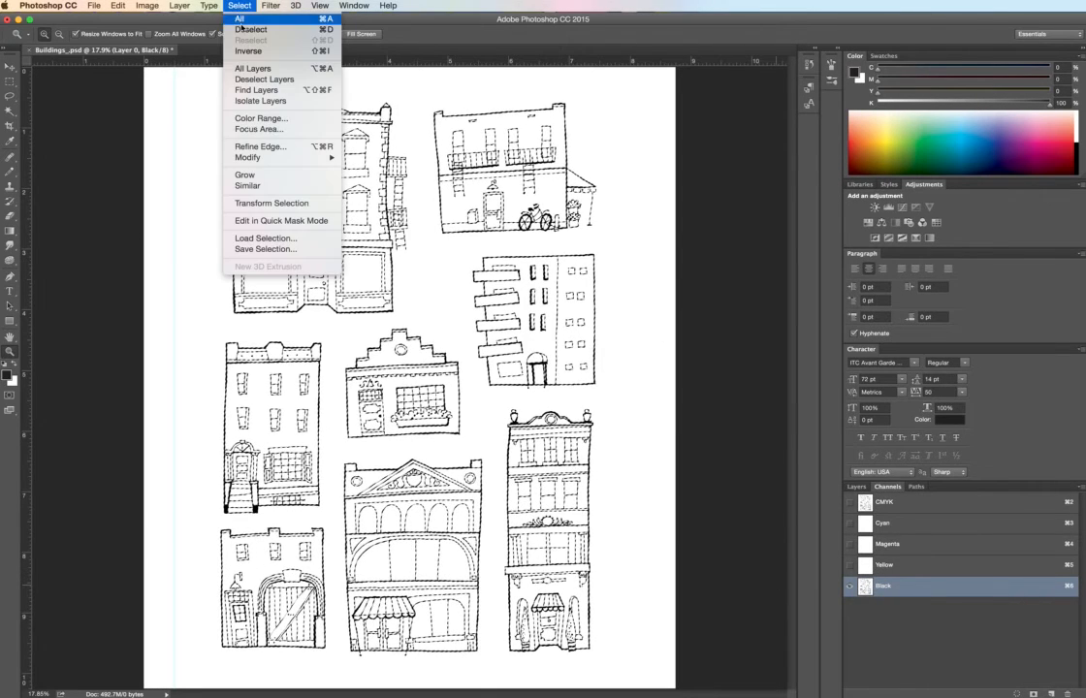
click(249, 29)
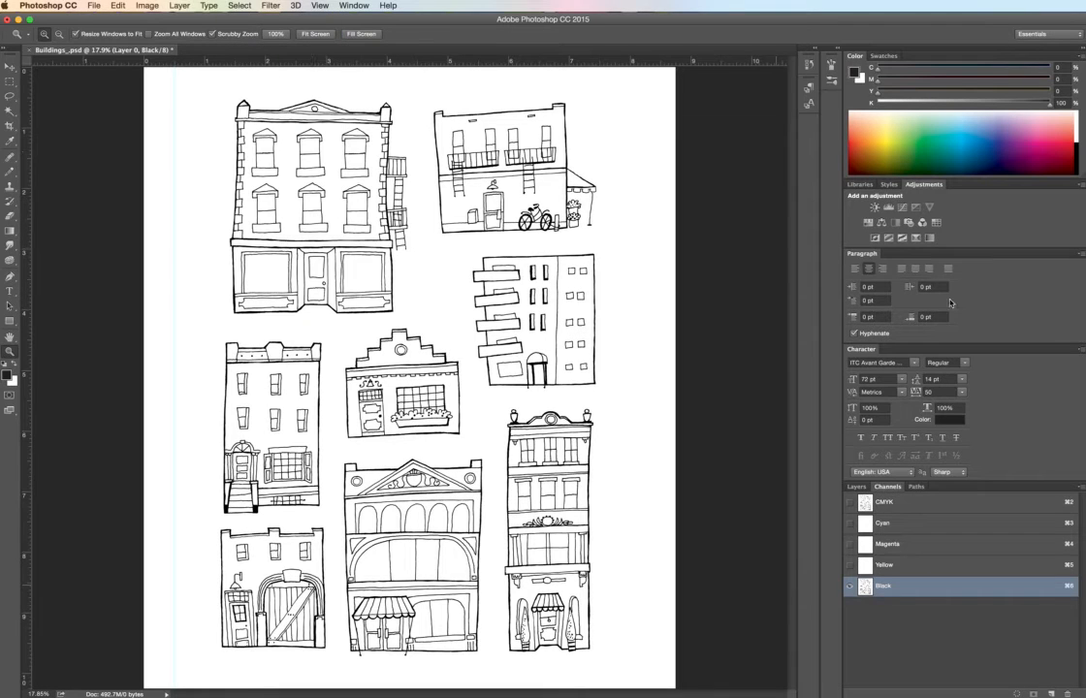
click(849, 502)
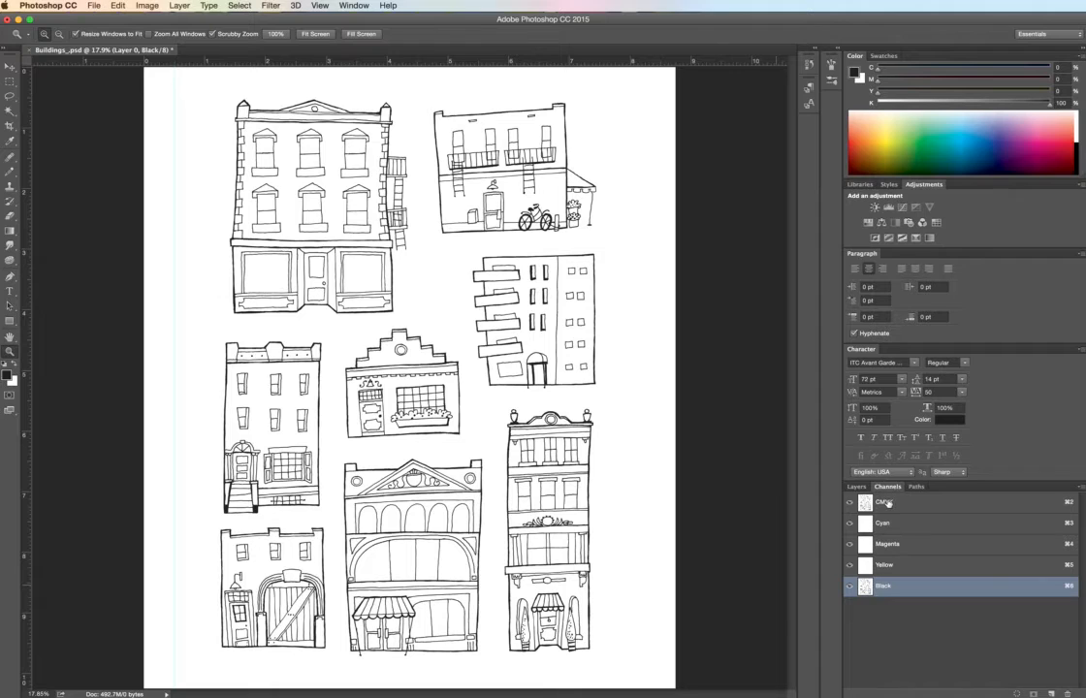
- Make the composite CMYK channel active and sample the building linework's color with the Eyedropper
click(888, 503)
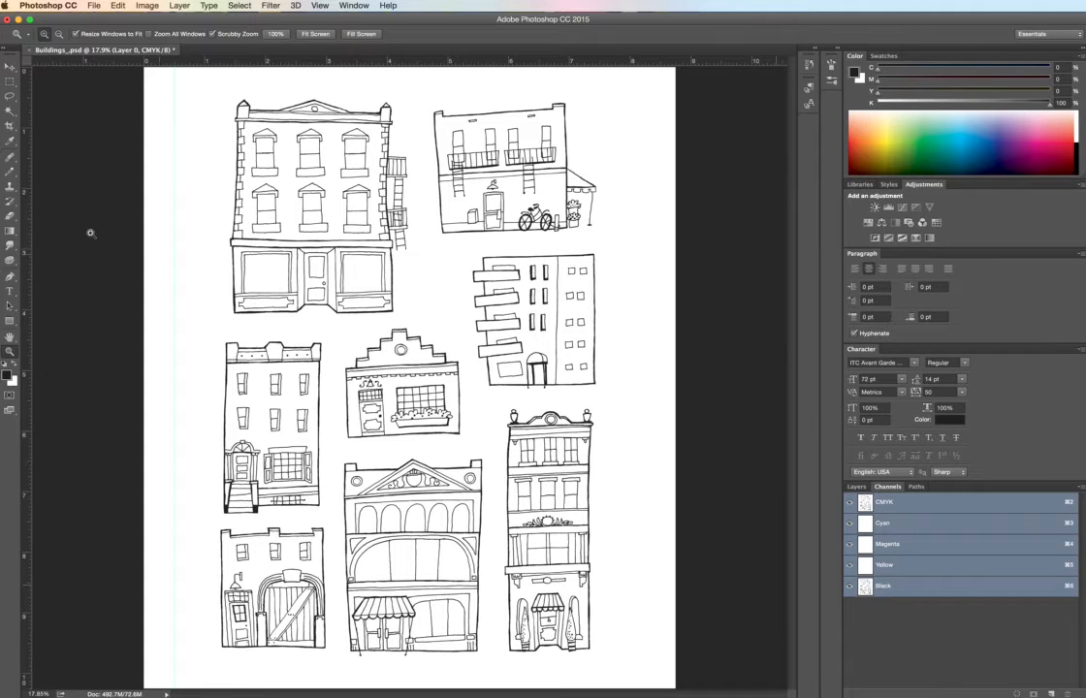
click(13, 141)
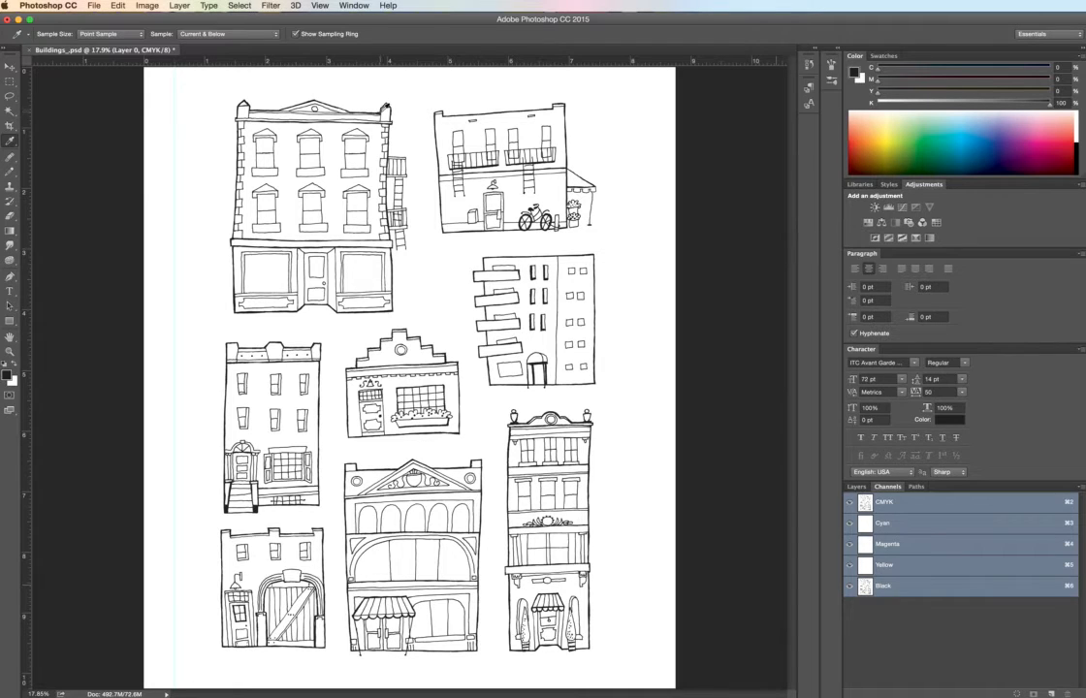
click(376, 106)
- Save the cleaned high-resolution document in Photoshop format with Maximize Compatibility on
click(146, 8)
mouse_move(94, 6)
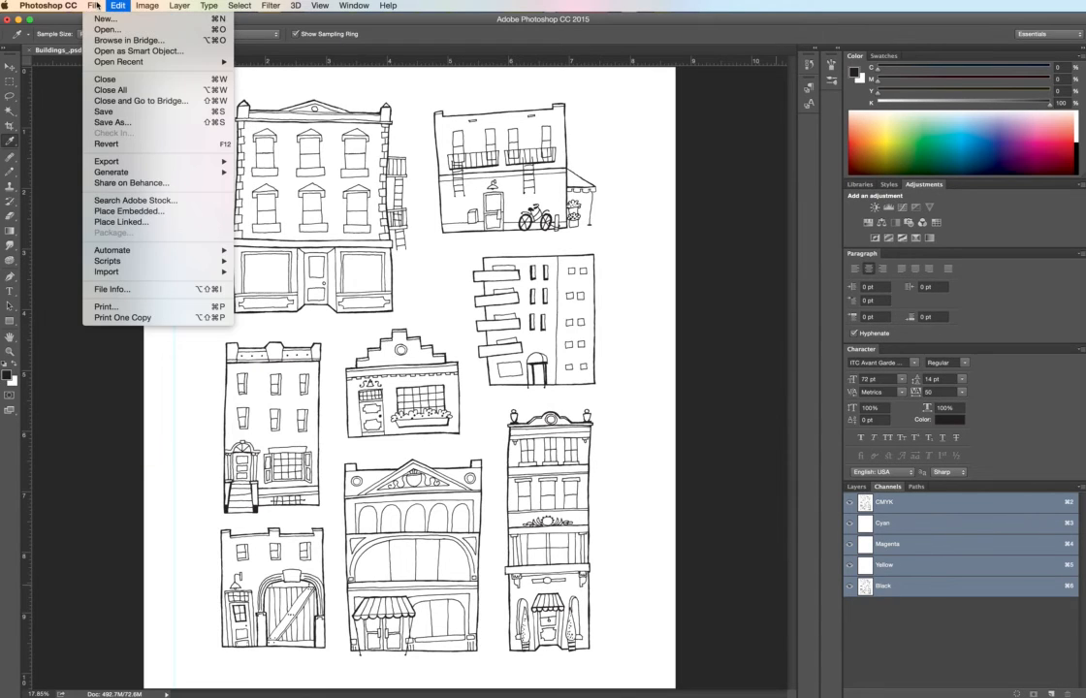
click(103, 112)
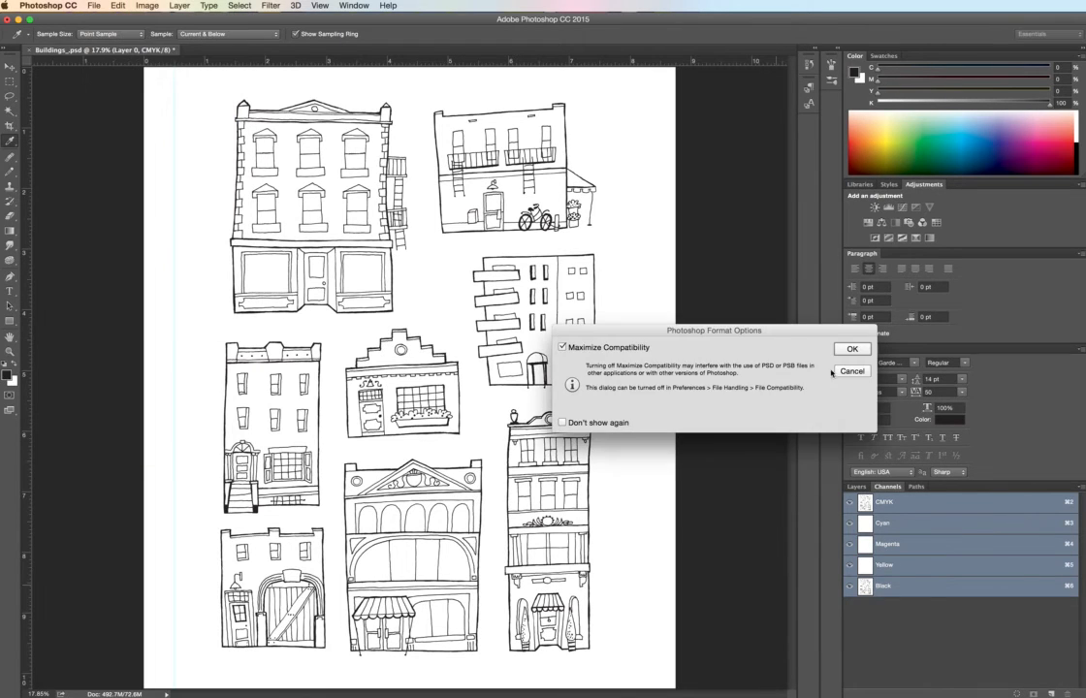
click(852, 349)
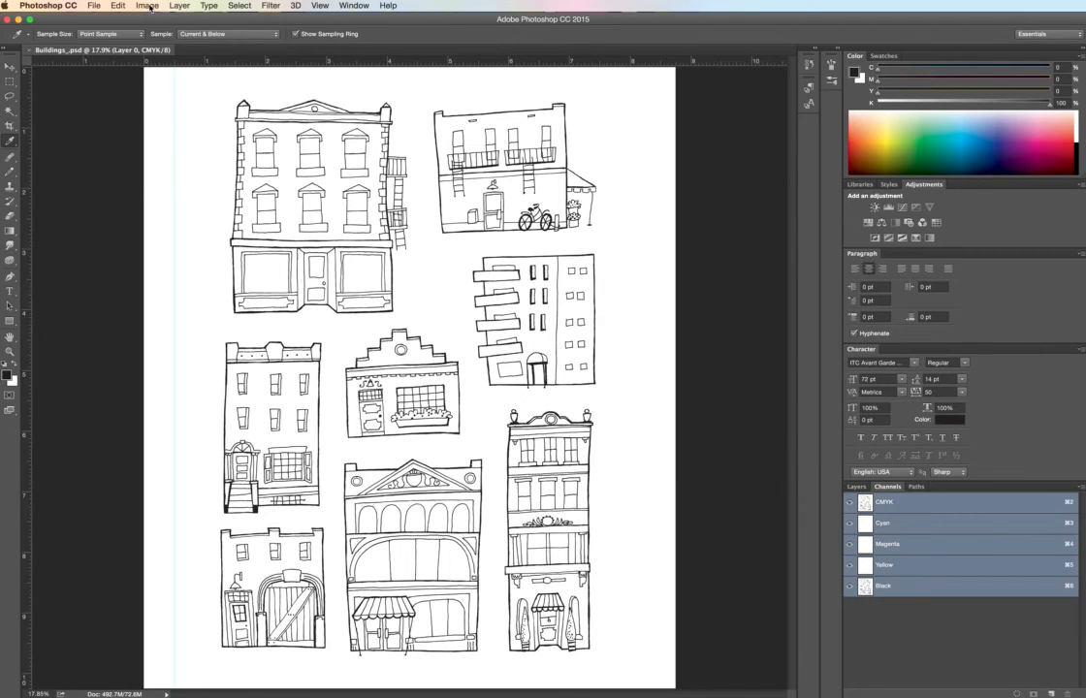
- Save a copy of the document in the Interior Scans folder as Buildings_3.psd with Maximize Compatibility on
click(93, 6)
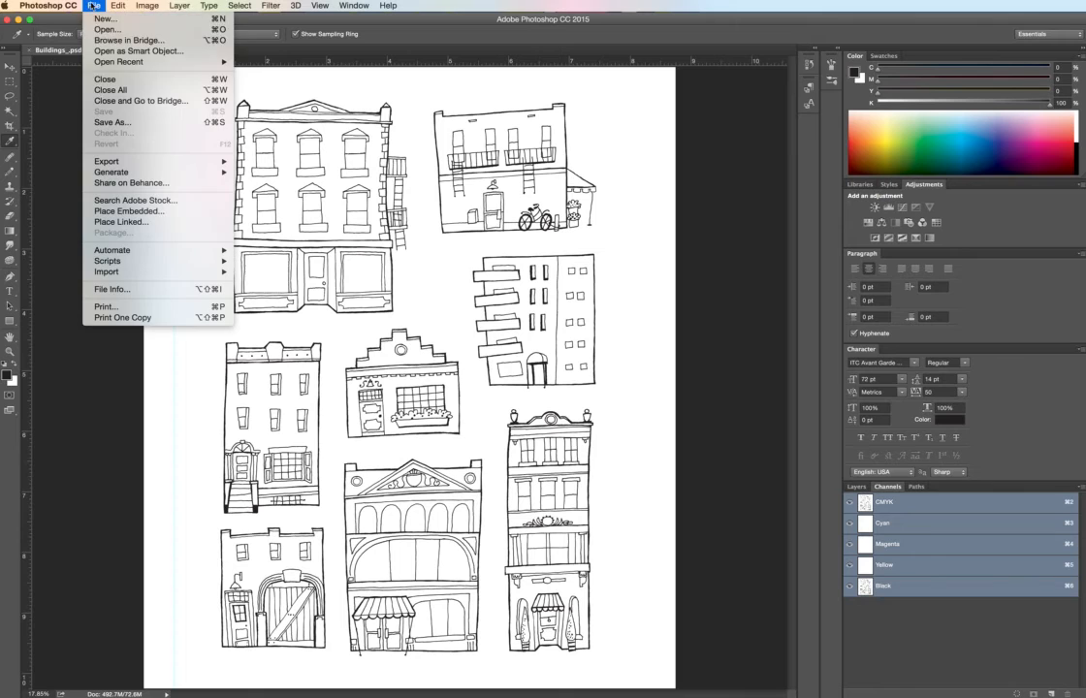
click(110, 122)
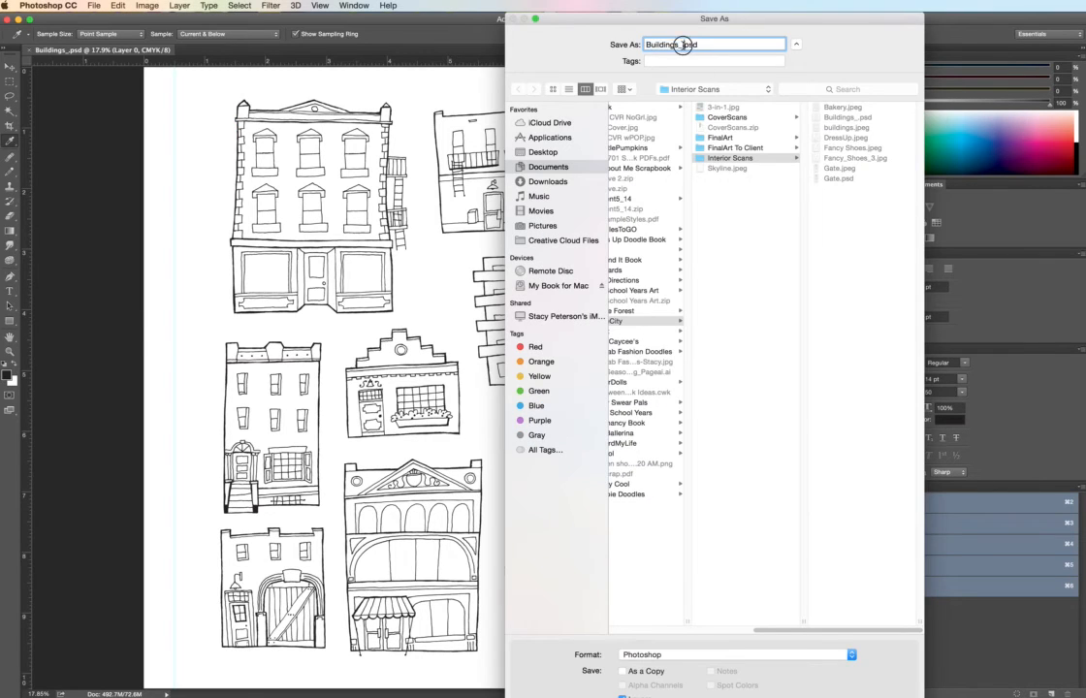
click(685, 45)
text(3)
key(Return)
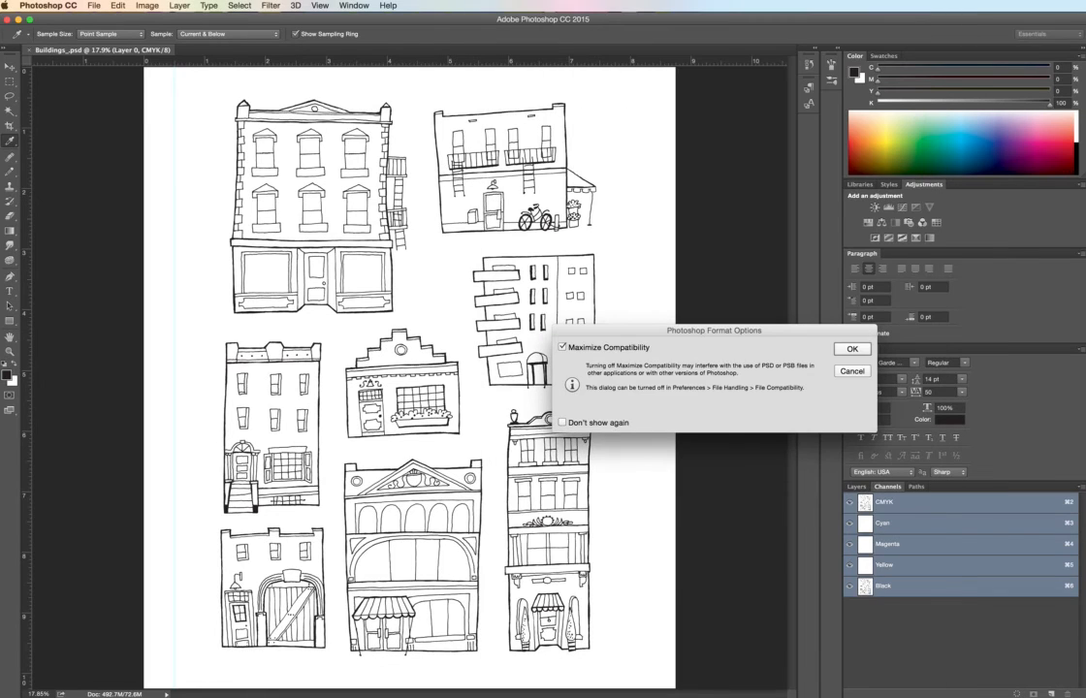
click(851, 348)
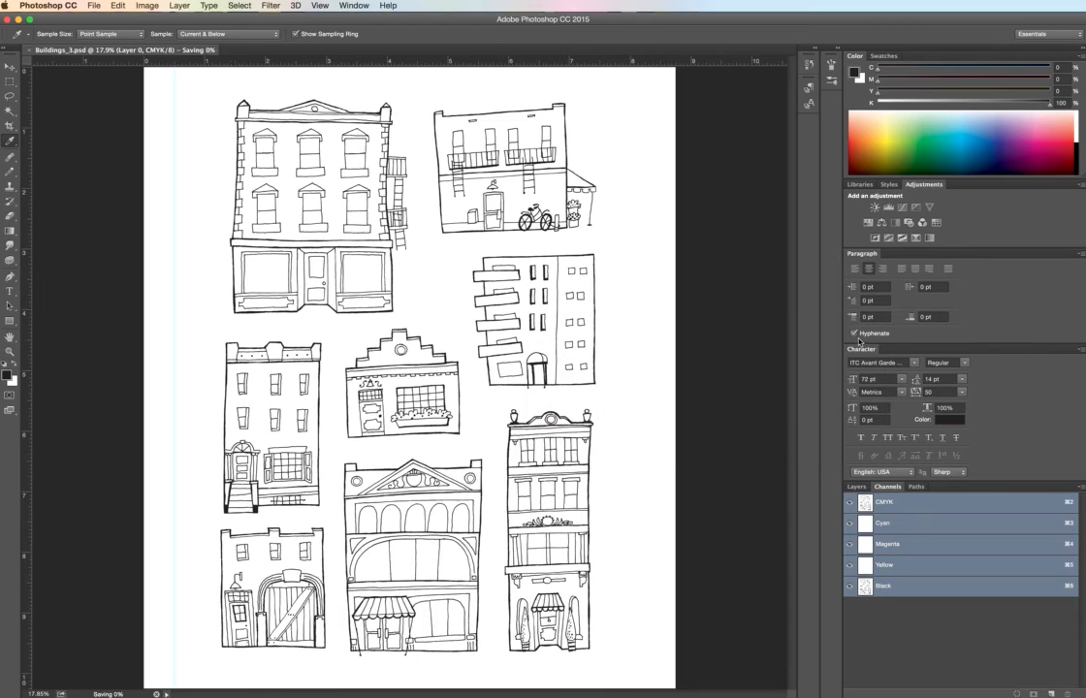
- Resample the image to a resolution of 300 pixels/inch and save the file
click(143, 6)
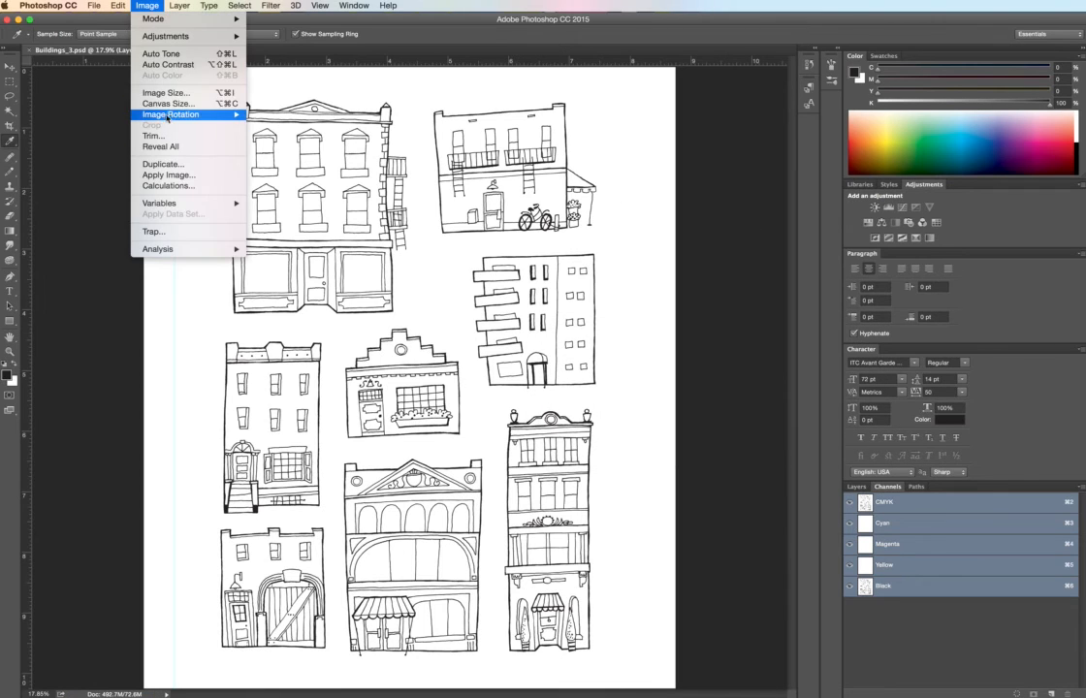
click(170, 93)
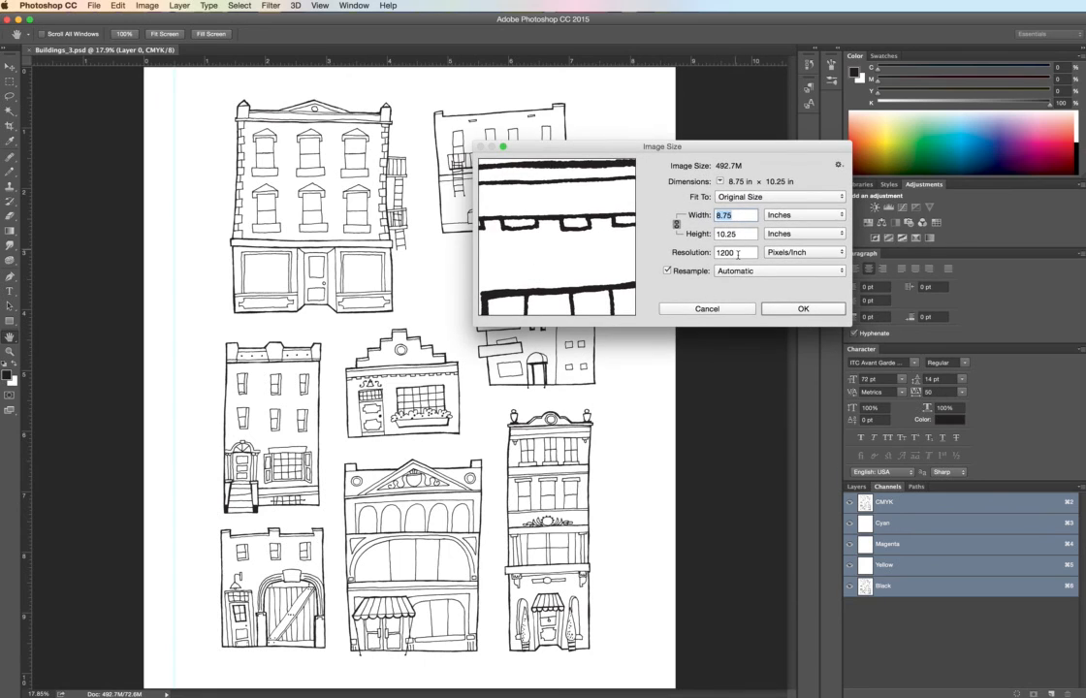
double_click(735, 253)
text(3)
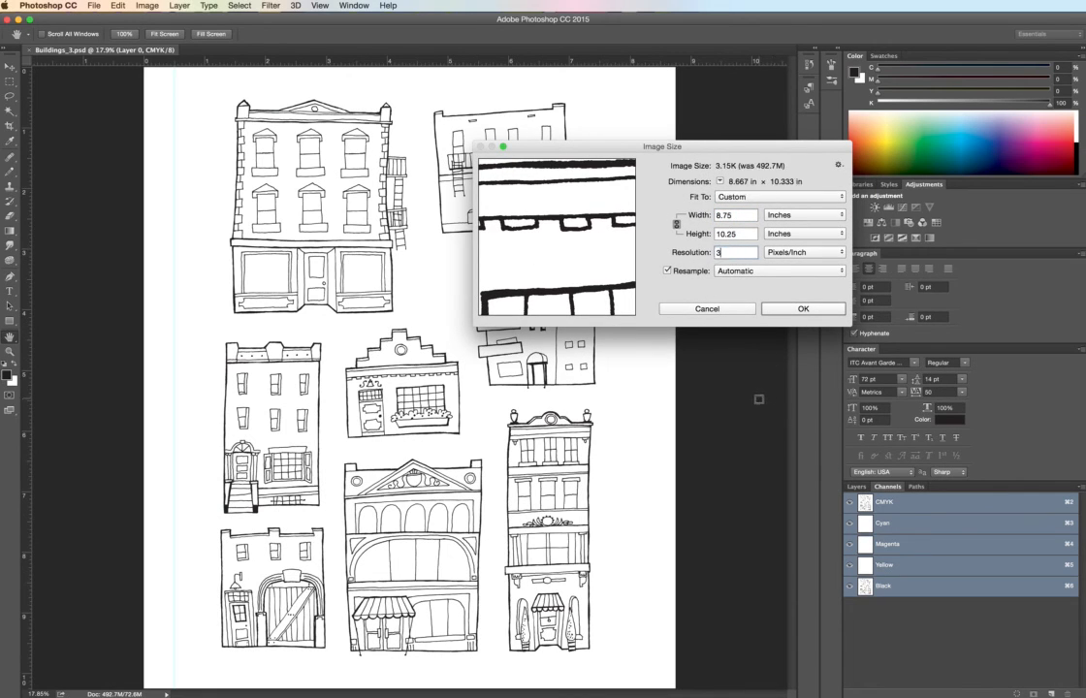
text(00)
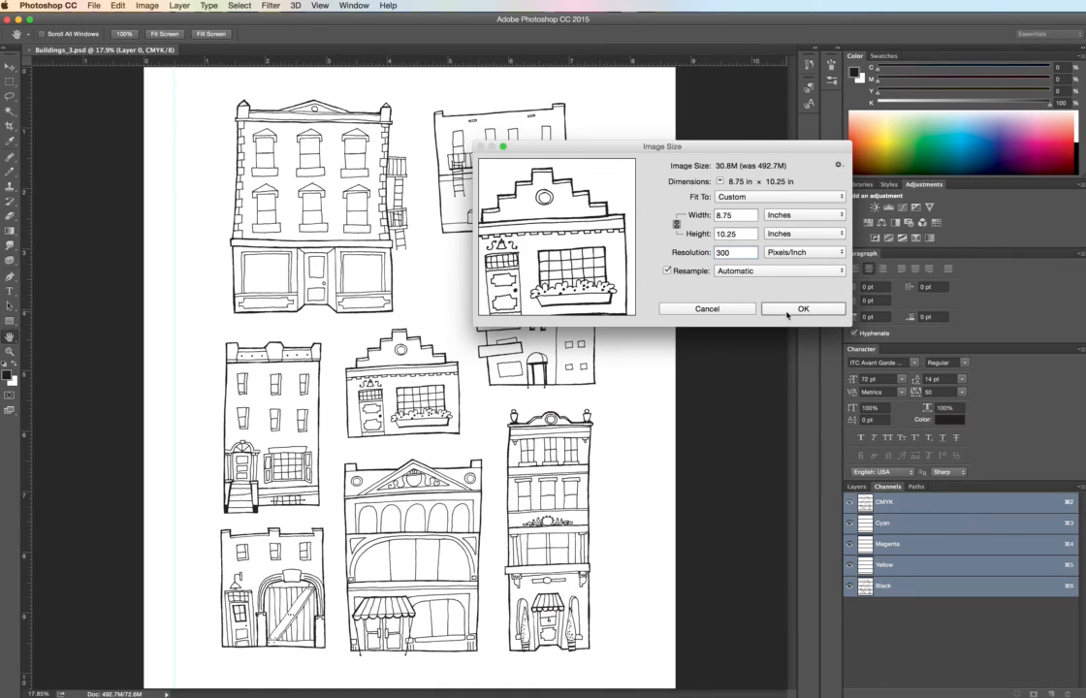
click(788, 310)
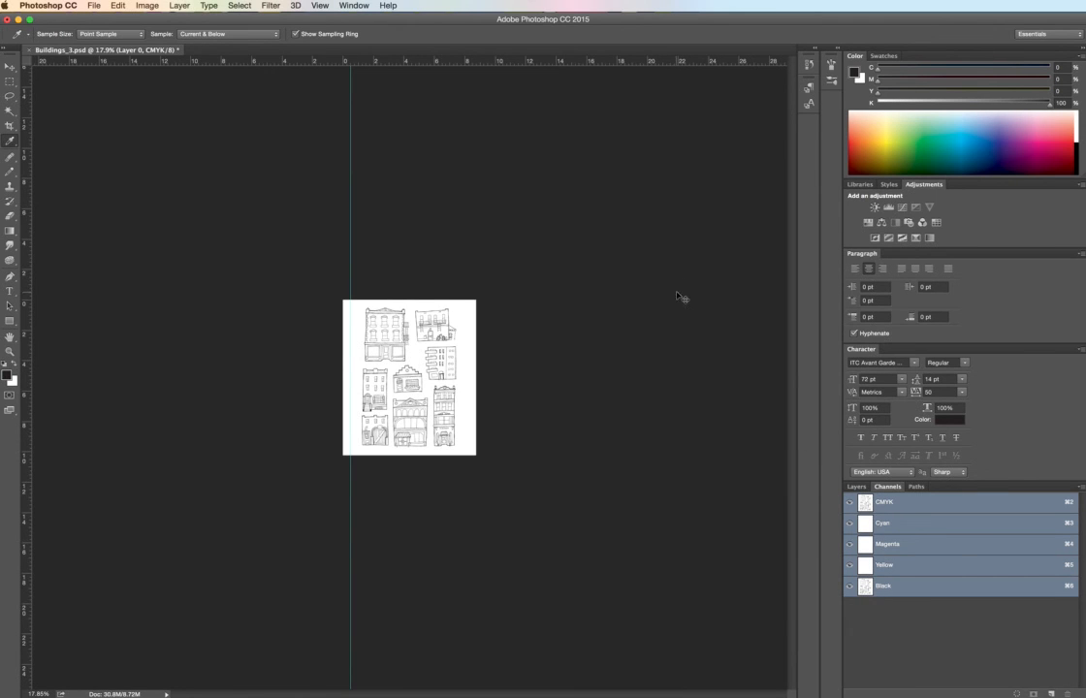
key(super+0)
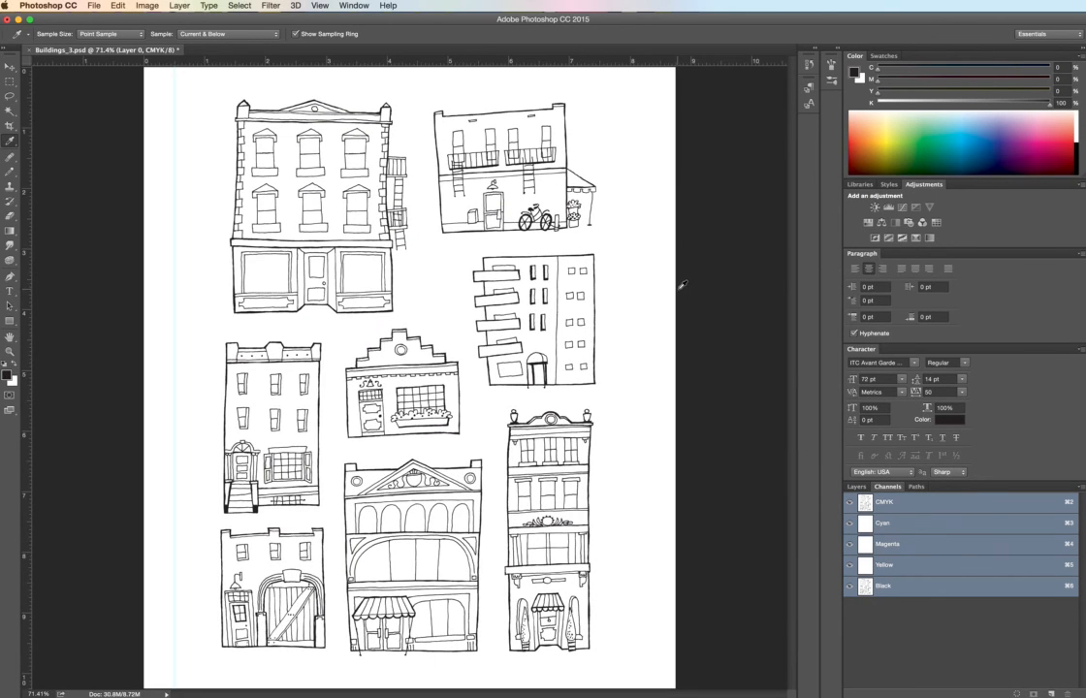
click(93, 6)
click(97, 108)
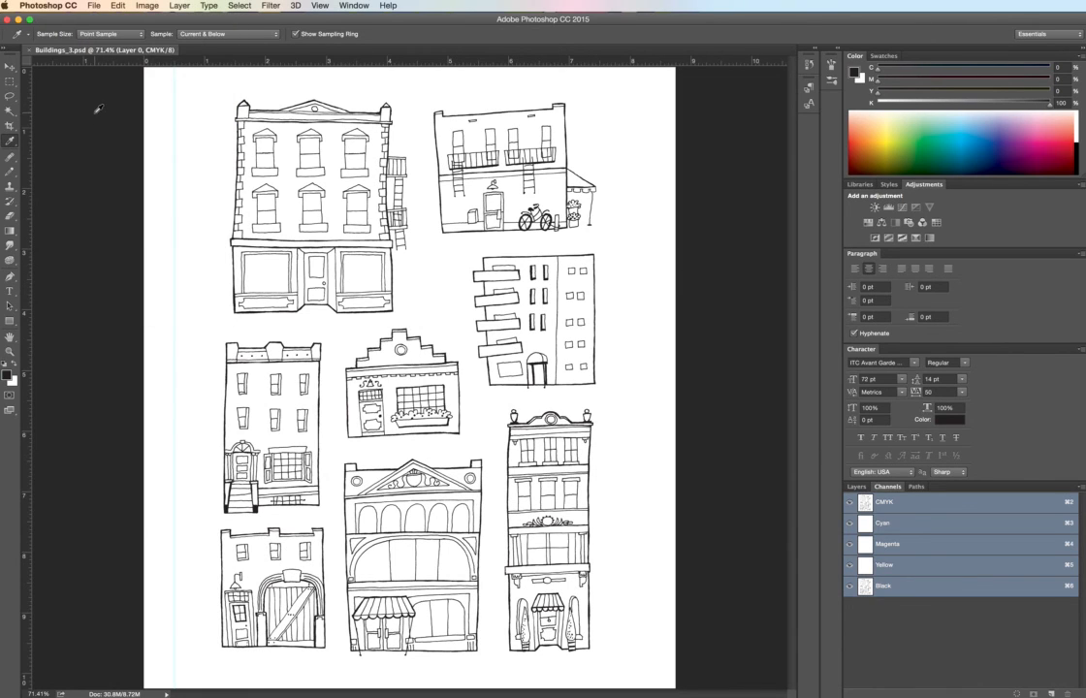